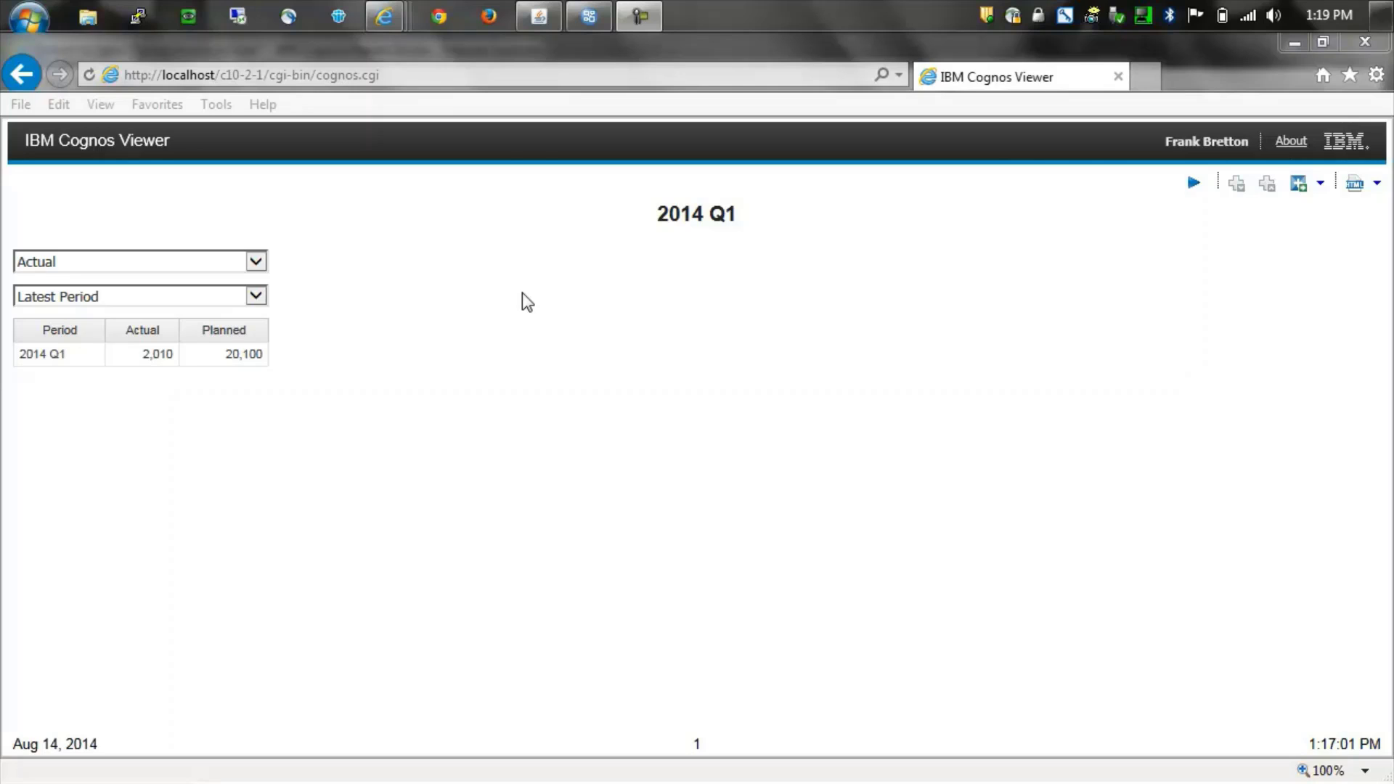
# - Rerun the report with Fact Period set to Planned, giving 2014 Q2 with 20,200 planned
pyautogui.click(256, 263)
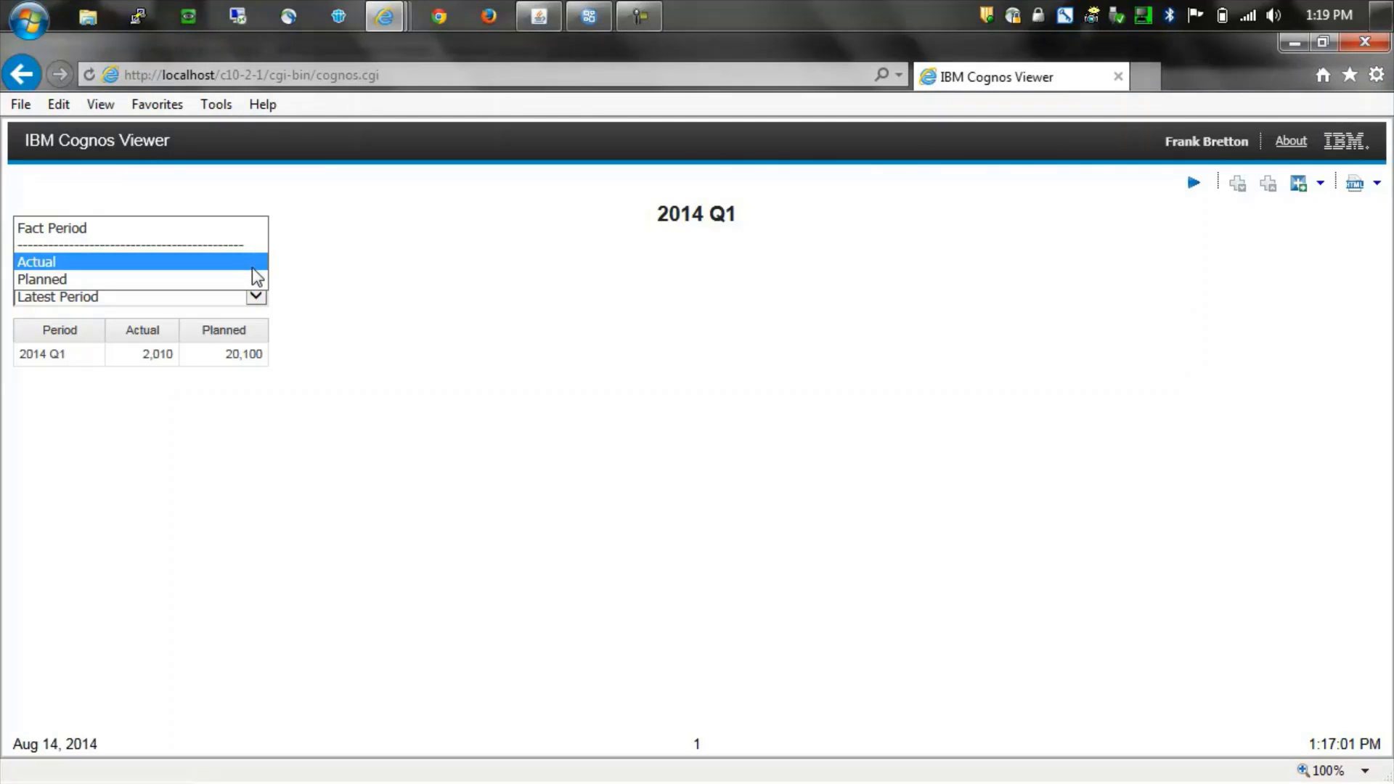
pyautogui.click(257, 266)
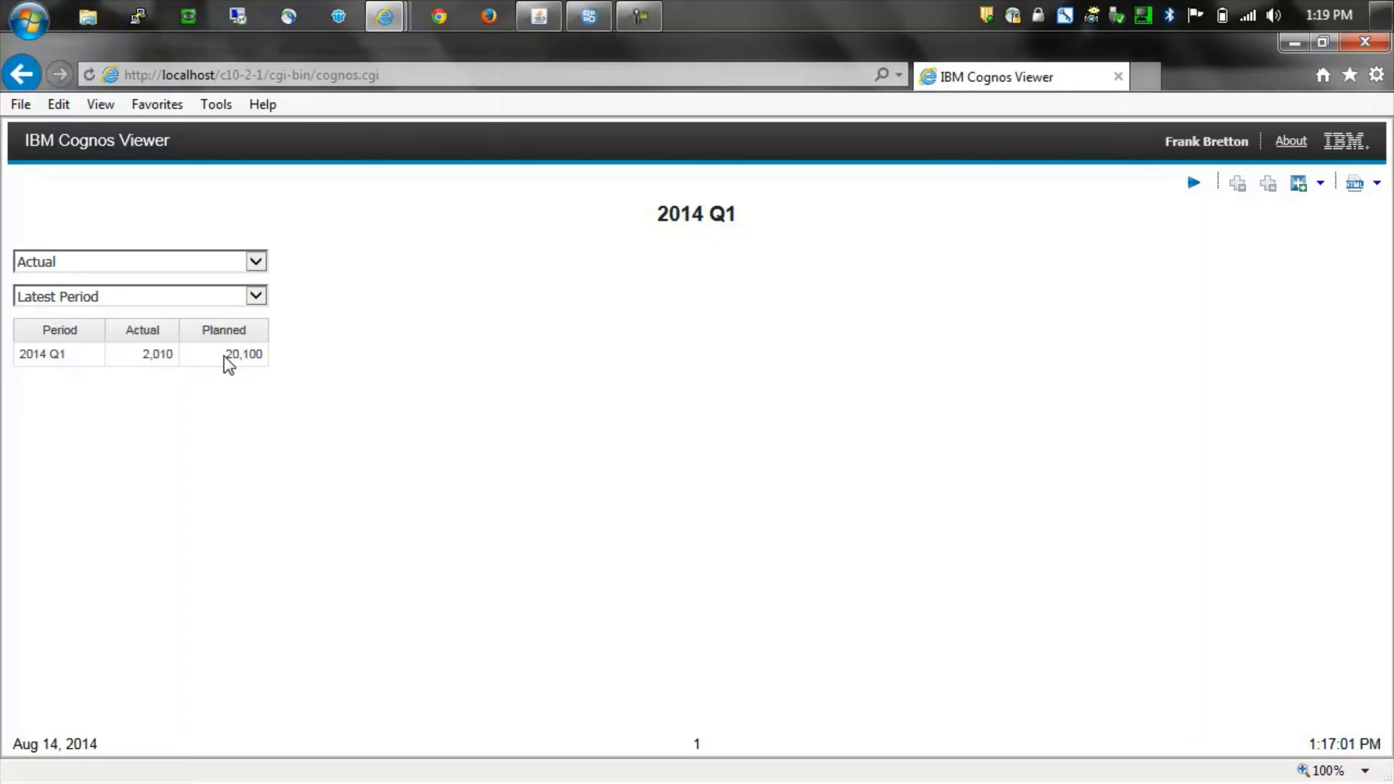
pyautogui.click(255, 262)
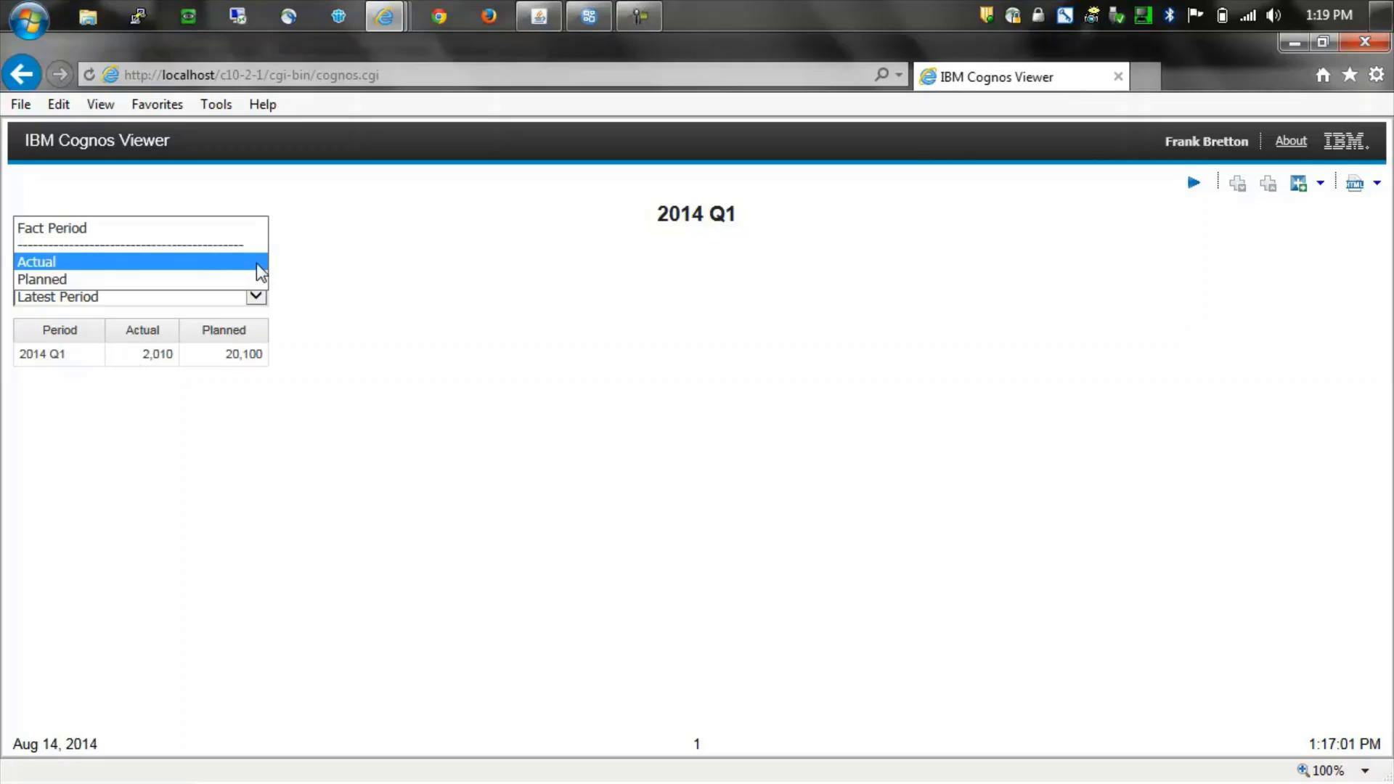
pyautogui.click(216, 280)
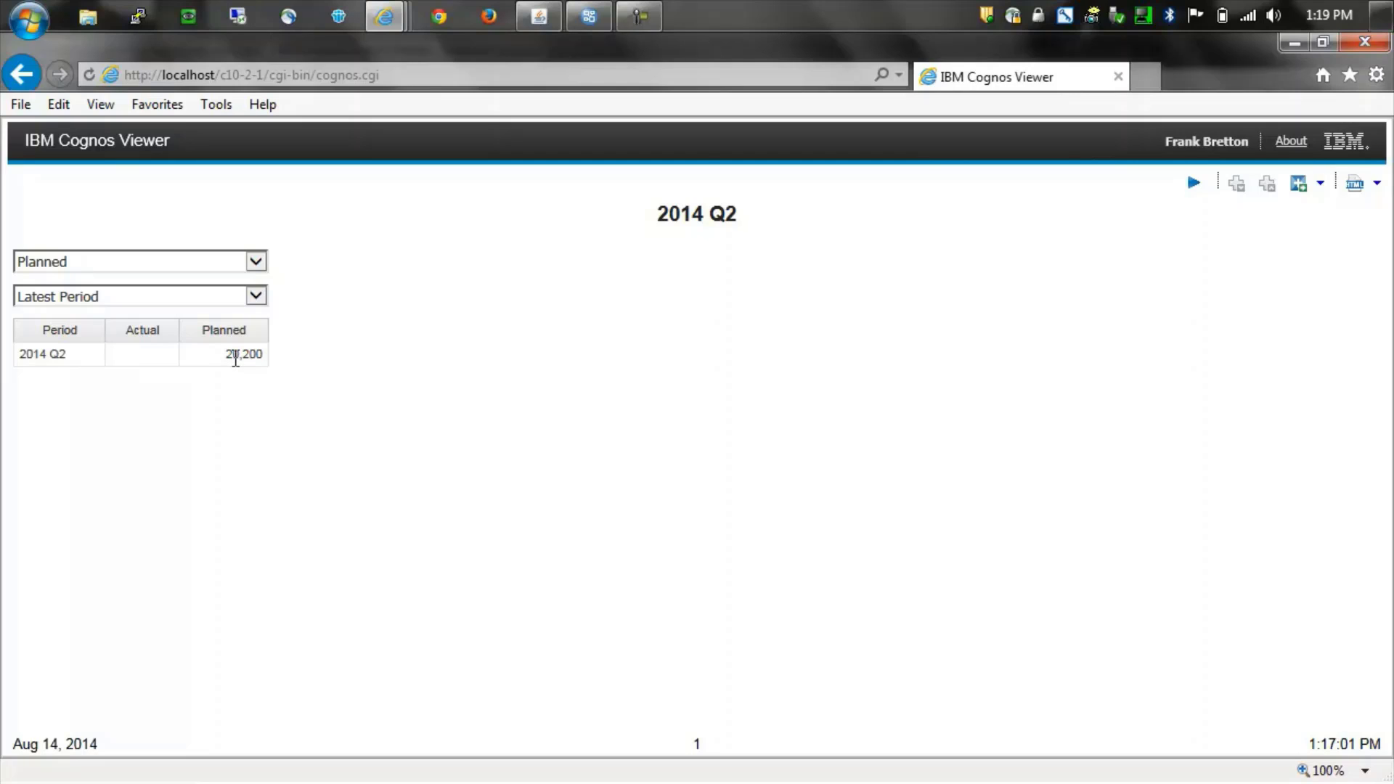
pyautogui.click(256, 296)
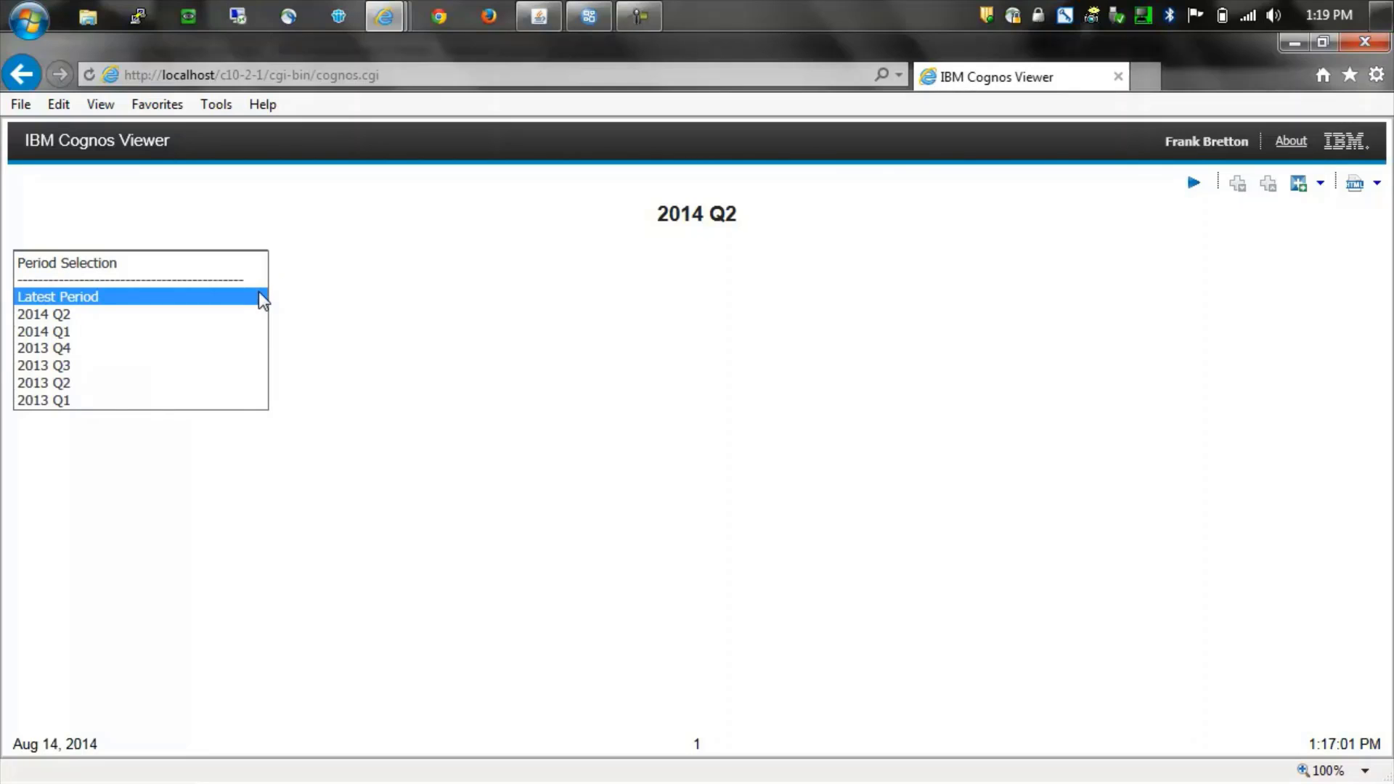
# - Run the report for 2014 Q1, then for an earlier quarter from the period list
pyautogui.click(233, 331)
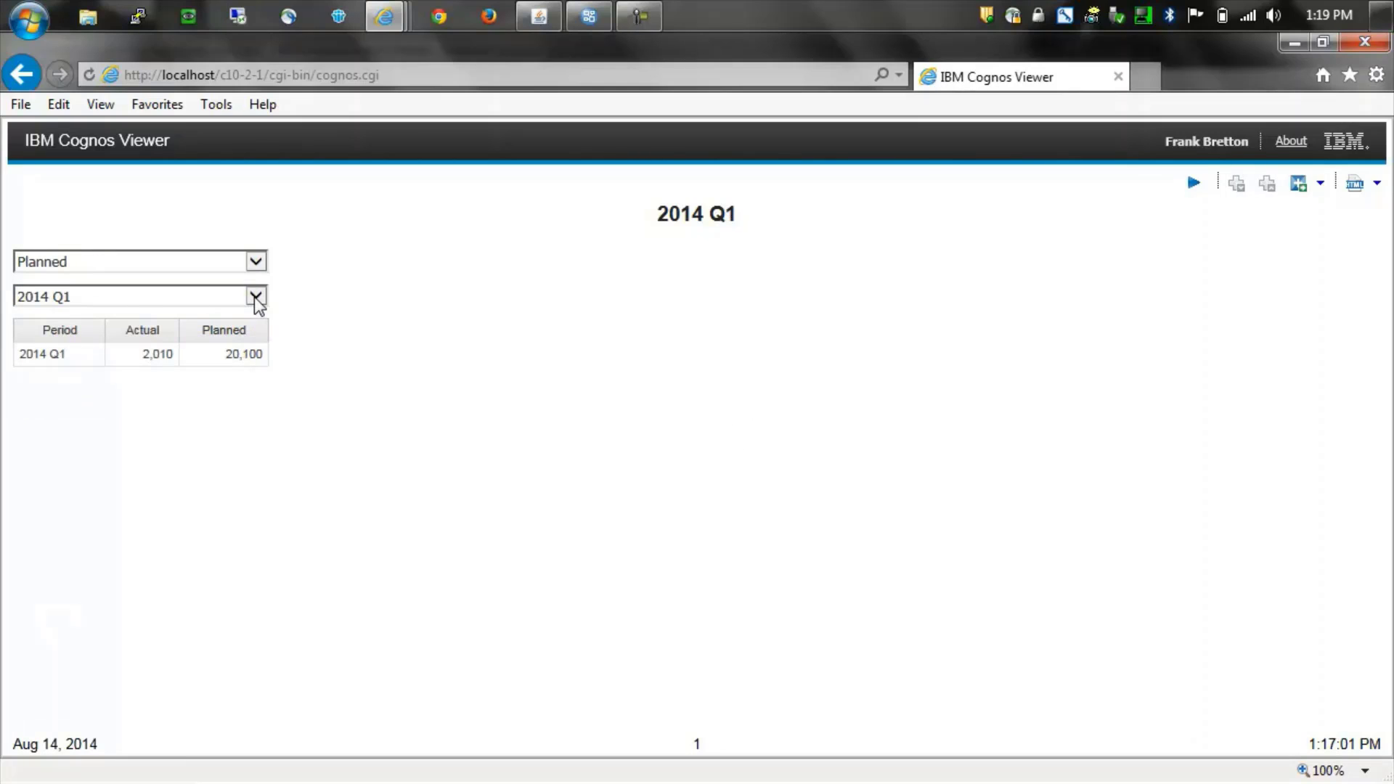
pyautogui.click(255, 295)
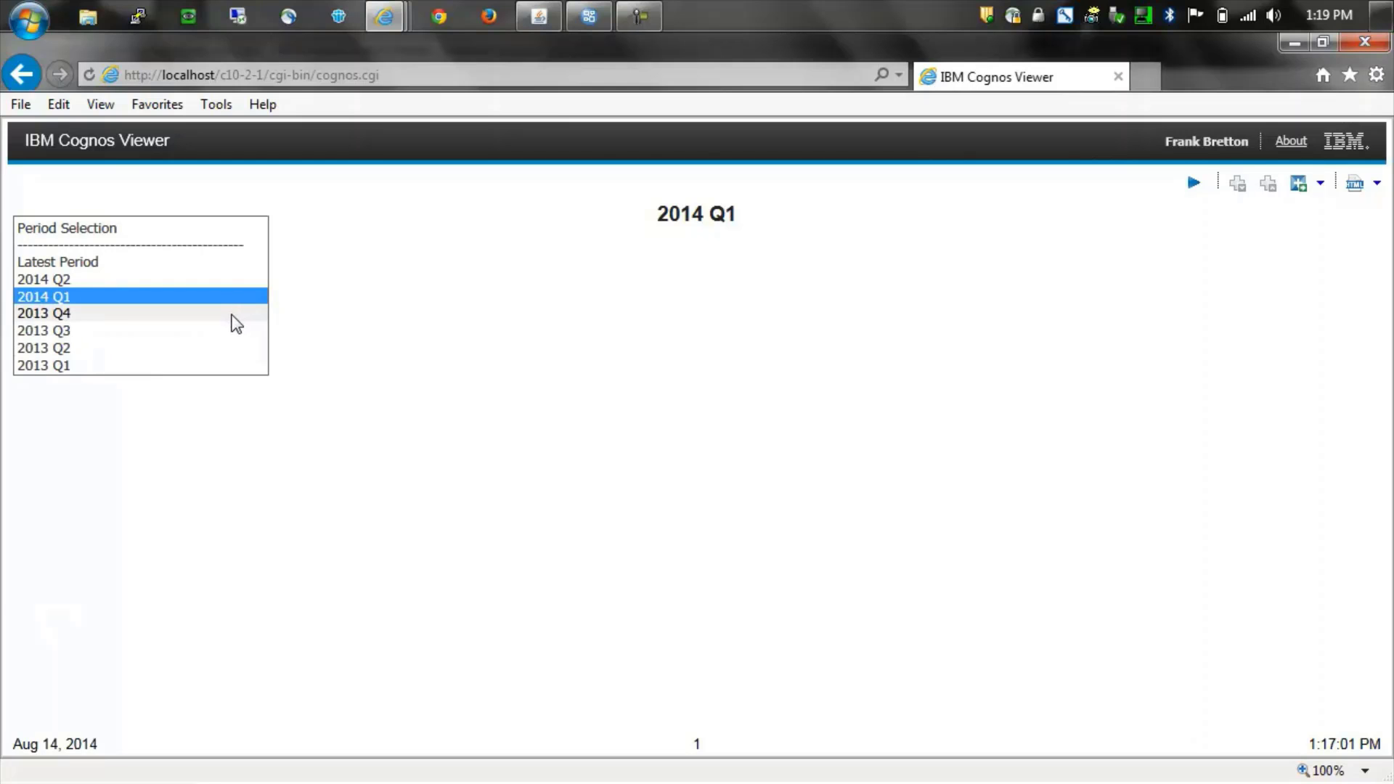
pyautogui.click(211, 348)
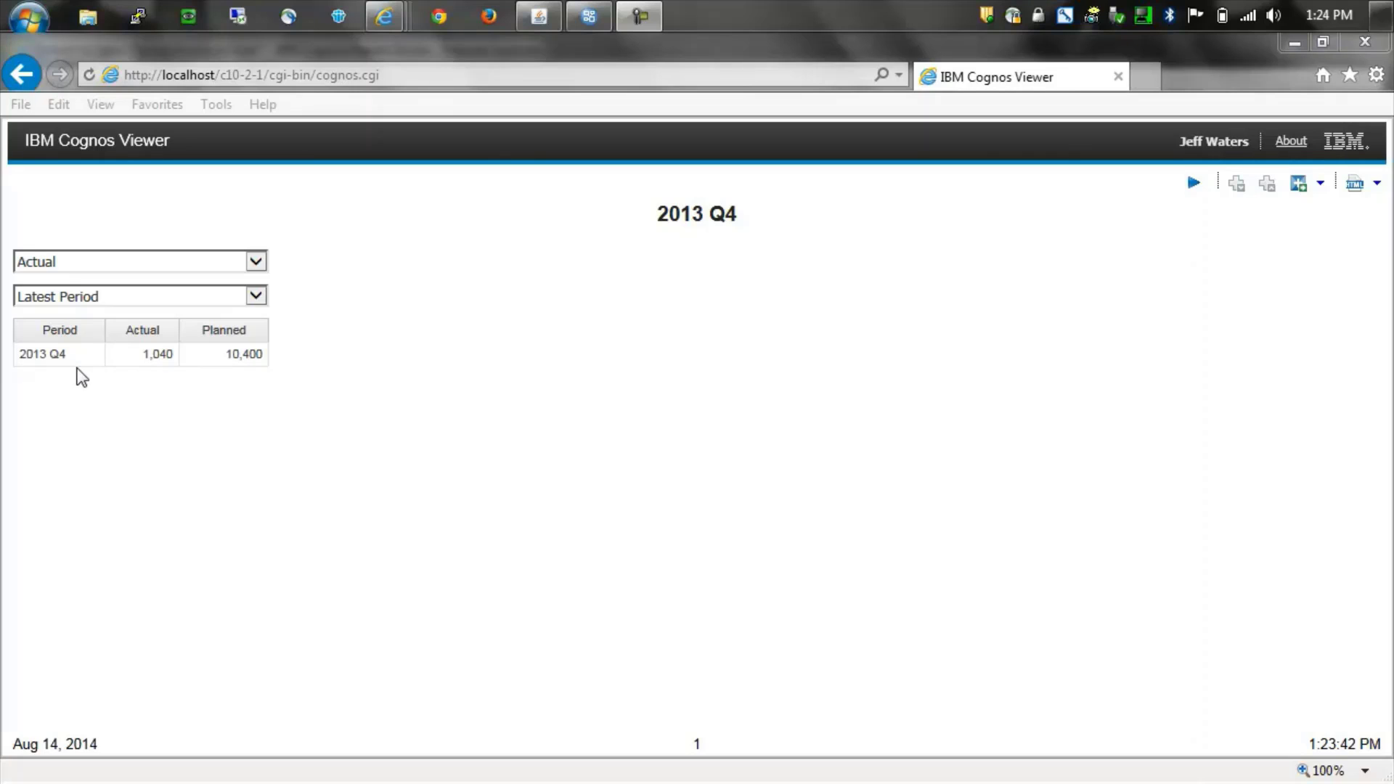
# - Switch the second user's report Fact Period from Actual to Planned
pyautogui.click(210, 331)
pyautogui.click(256, 263)
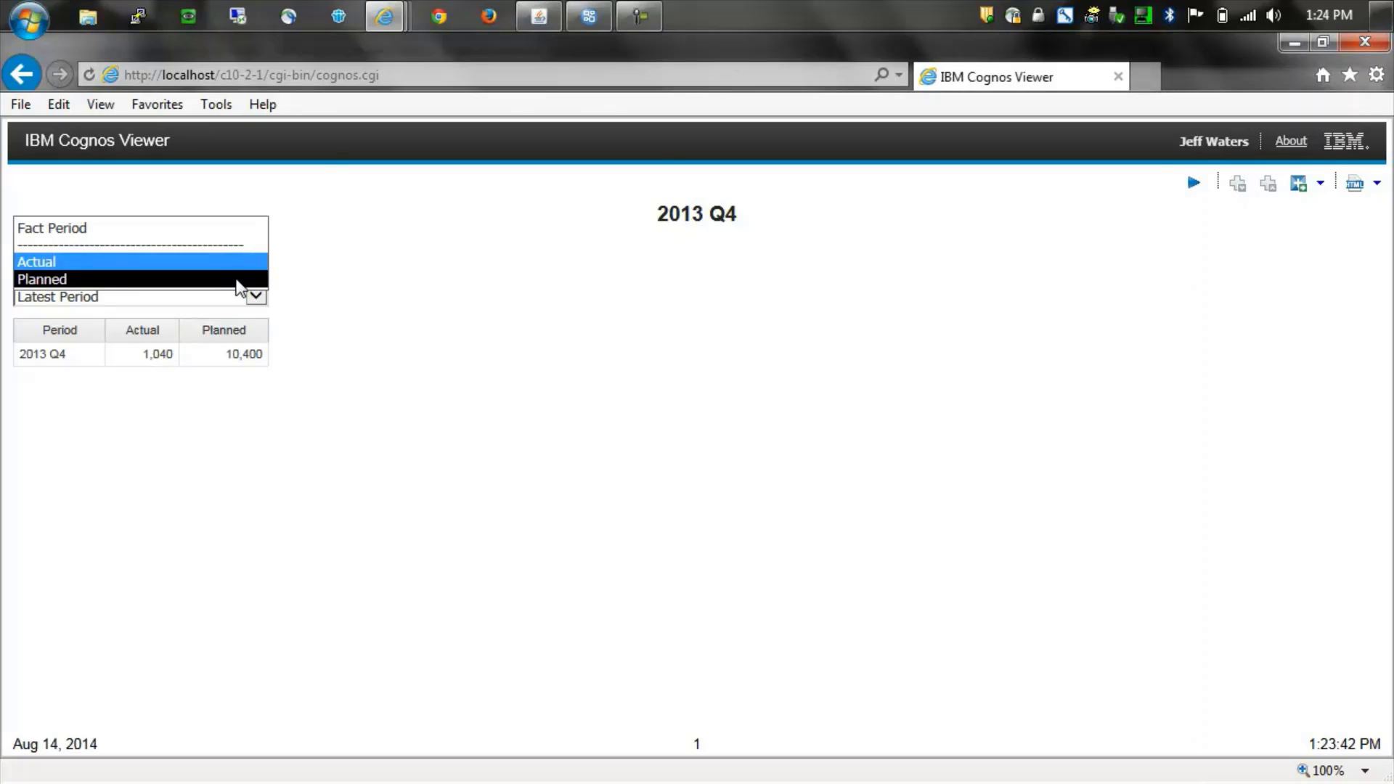
pyautogui.click(240, 279)
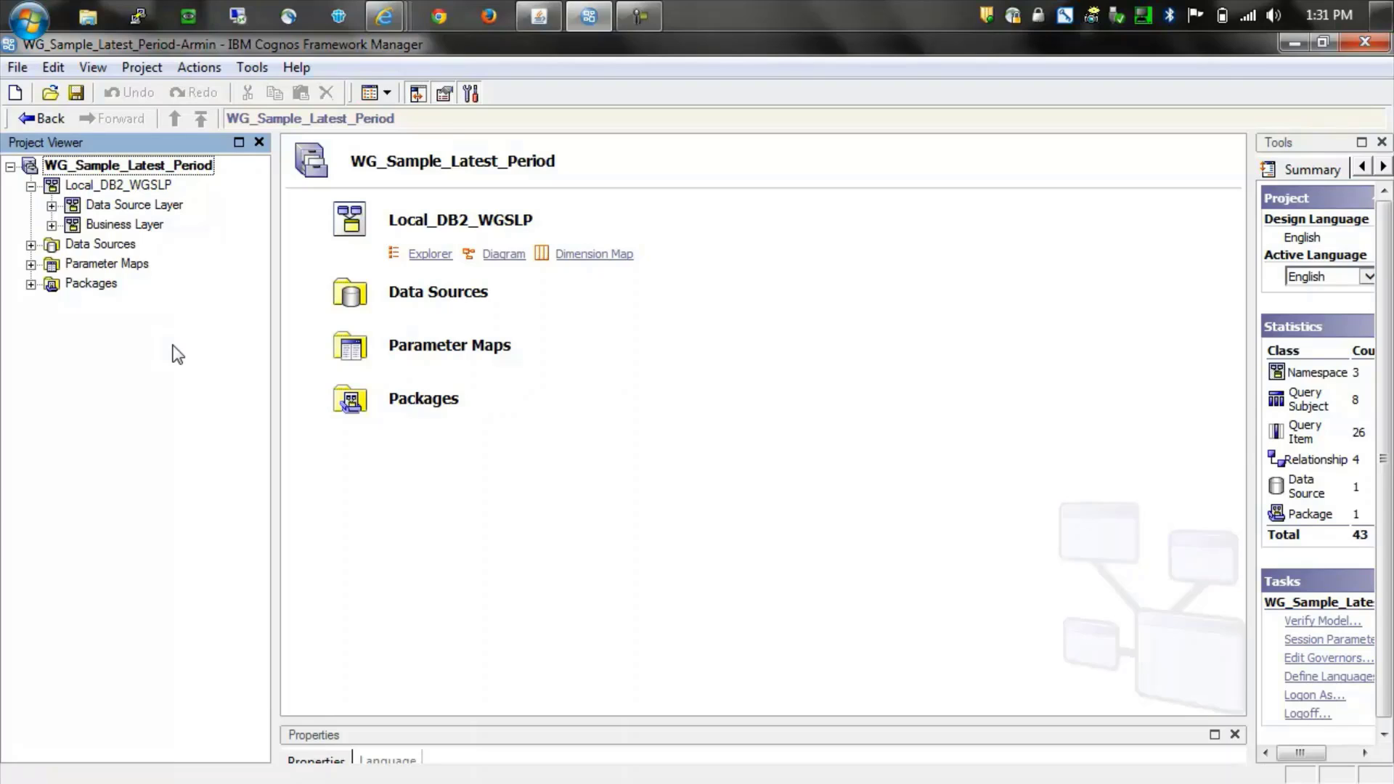
# - Expand the Data Source and Business layers and display the Data Source Layer diagram
pyautogui.click(50, 206)
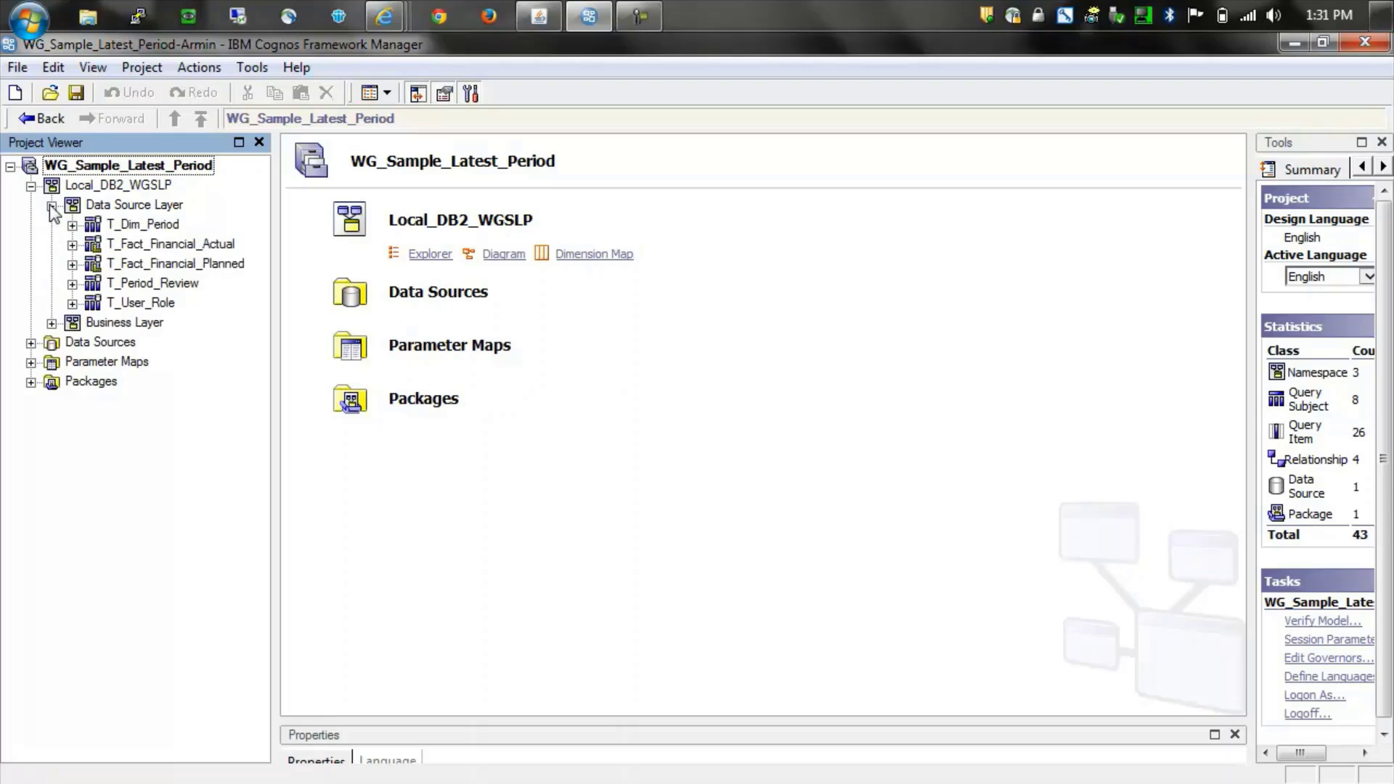
pyautogui.click(52, 323)
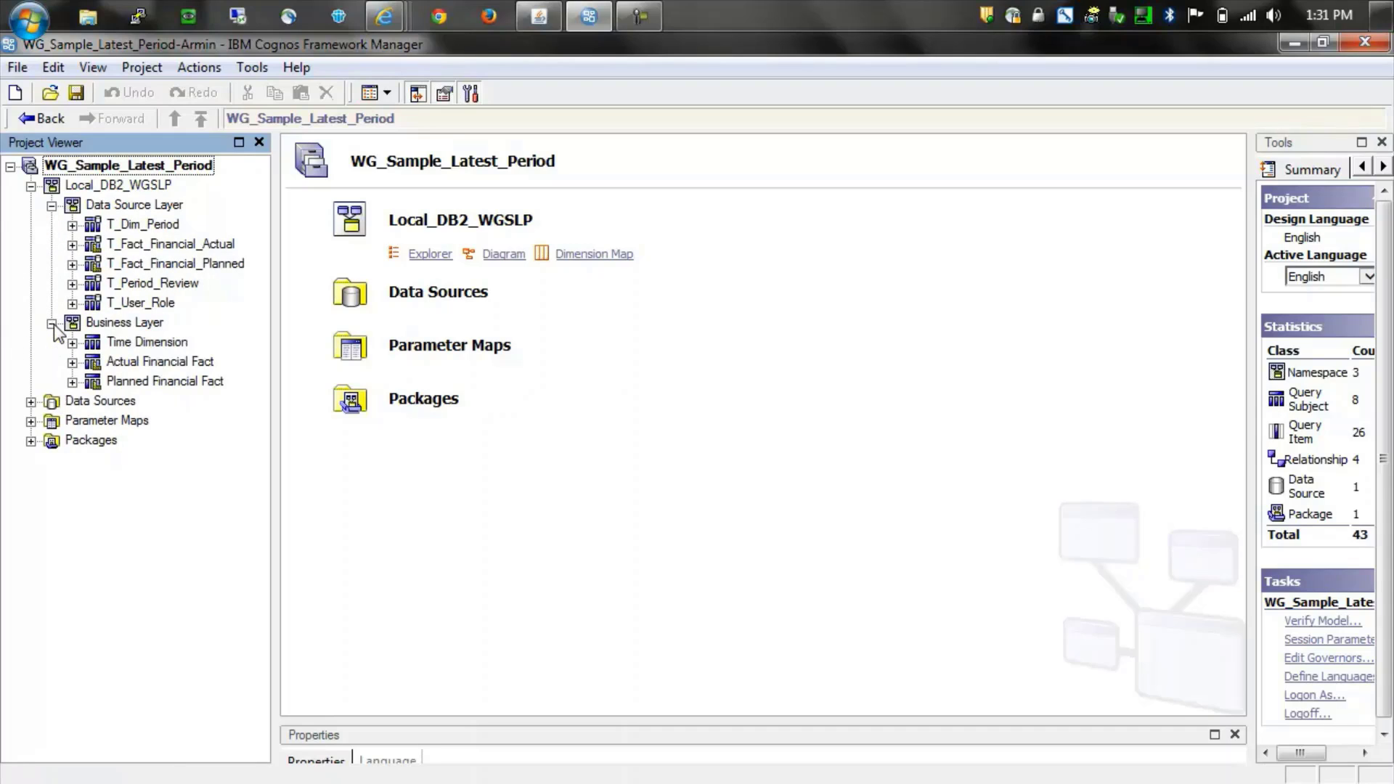
pyautogui.click(134, 206)
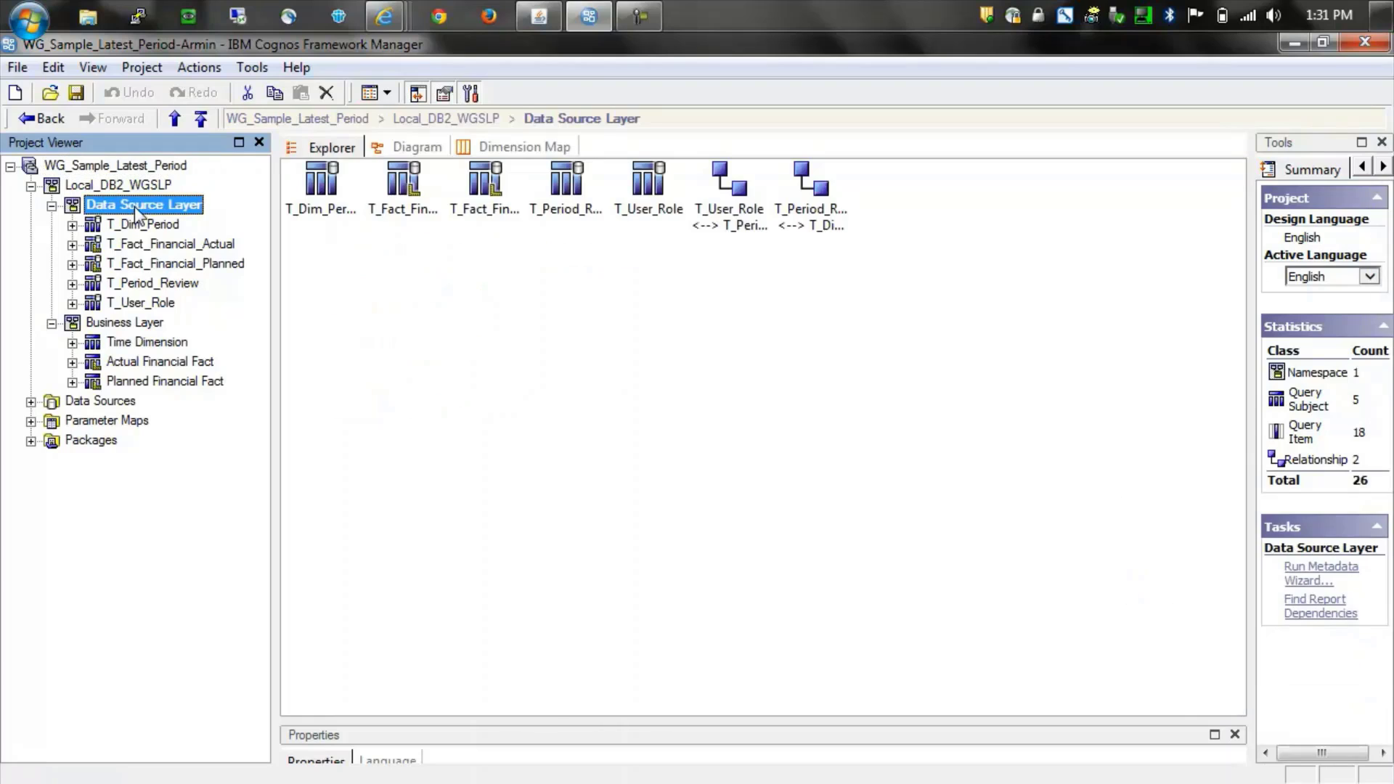
pyautogui.click(412, 148)
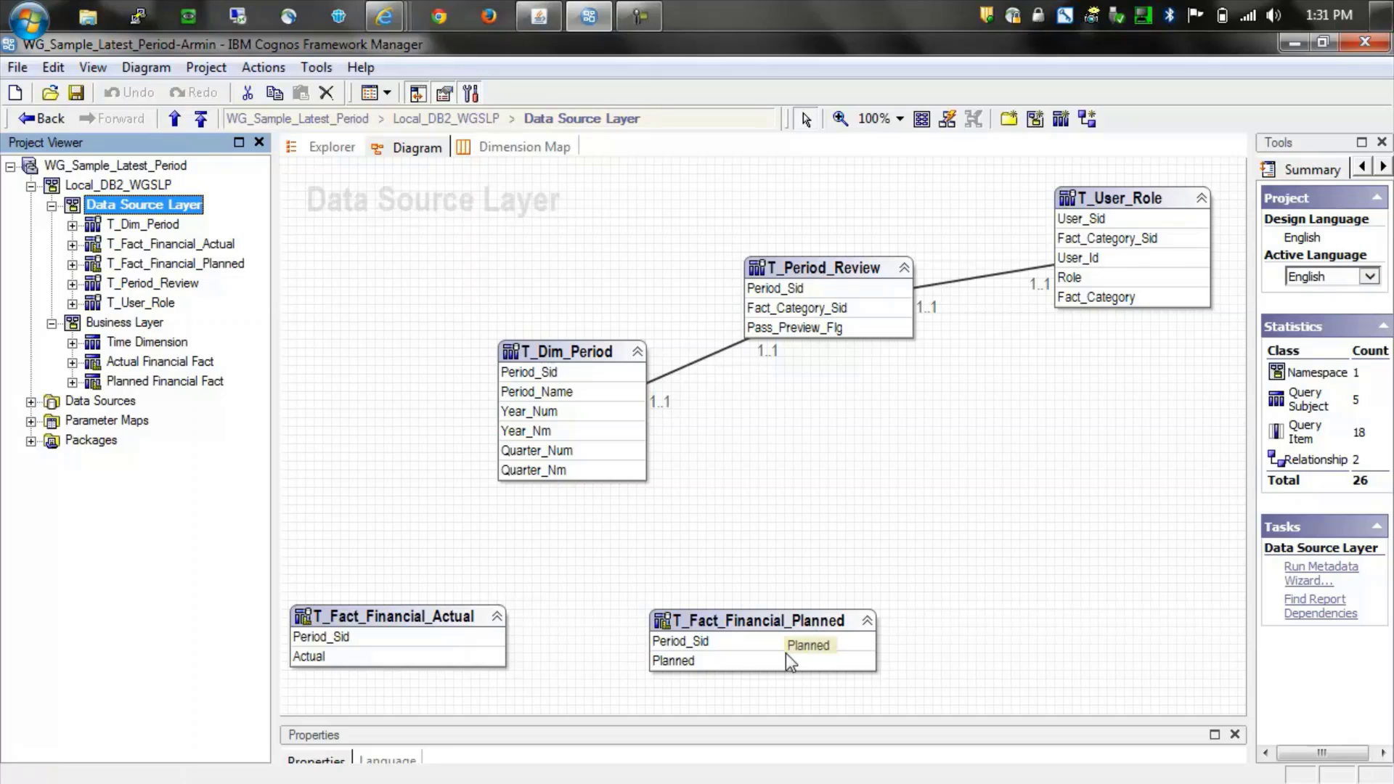
# - Run a sample test on T_User_Role listing each user's role with Actual and Planned categories
pyautogui.click(1124, 196)
pyautogui.click(1123, 196)
pyautogui.rightClick(1123, 196)
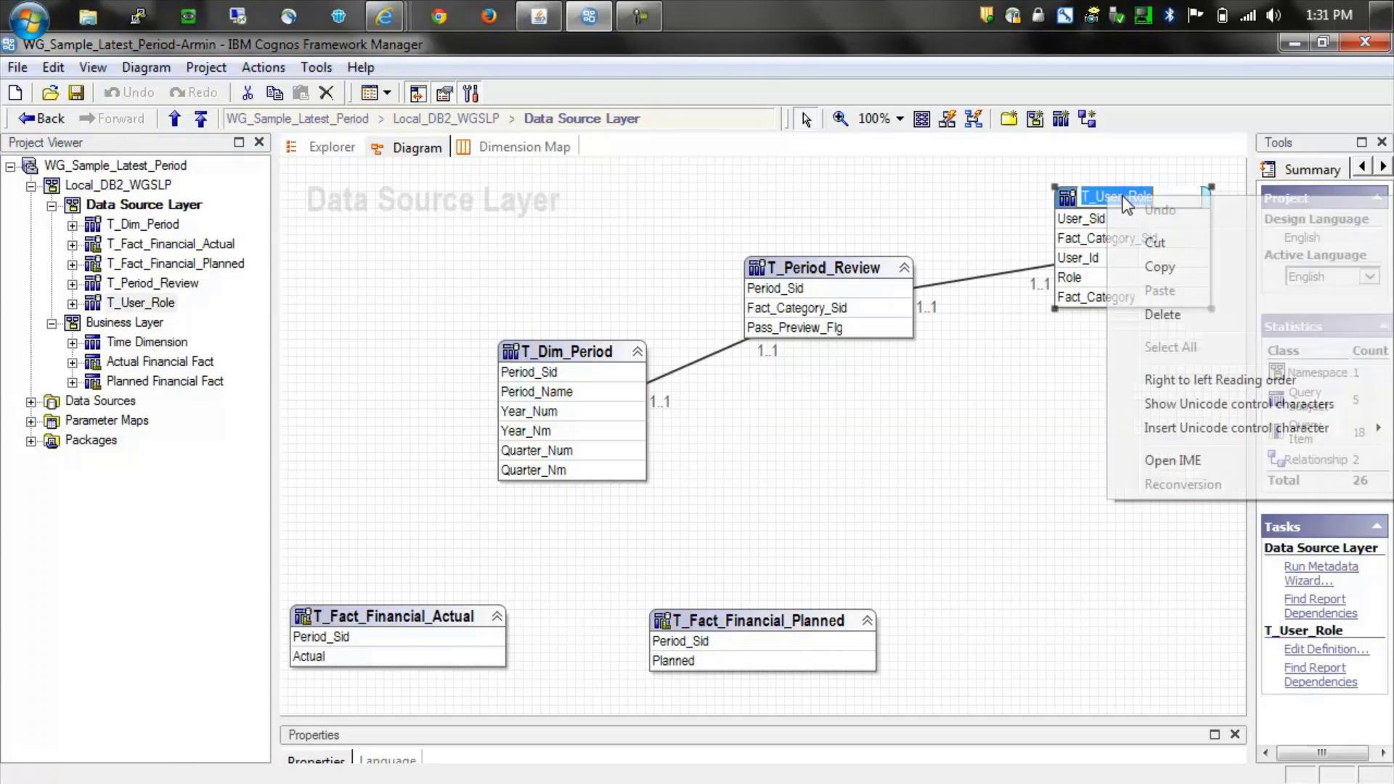
pyautogui.press('Escape')
pyautogui.rightClick(1064, 201)
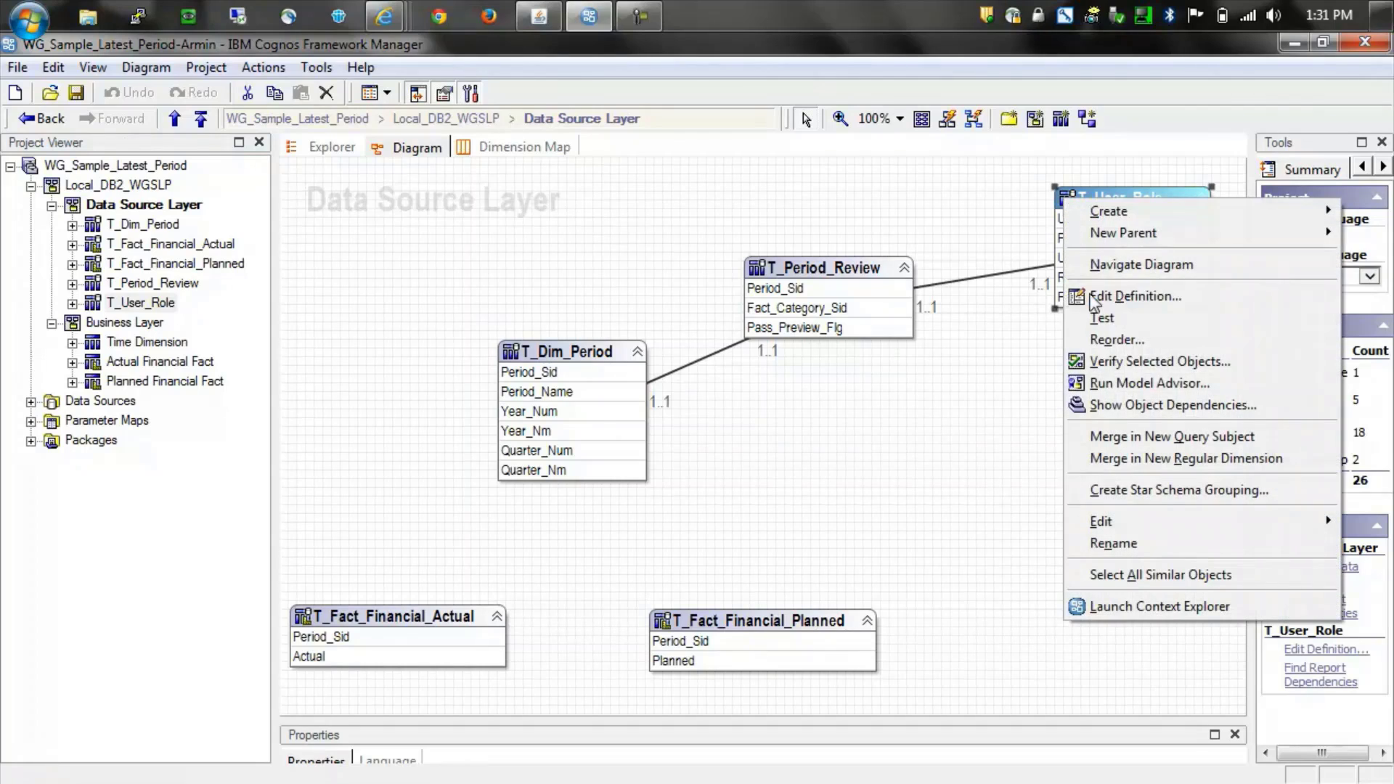
pyautogui.click(1109, 323)
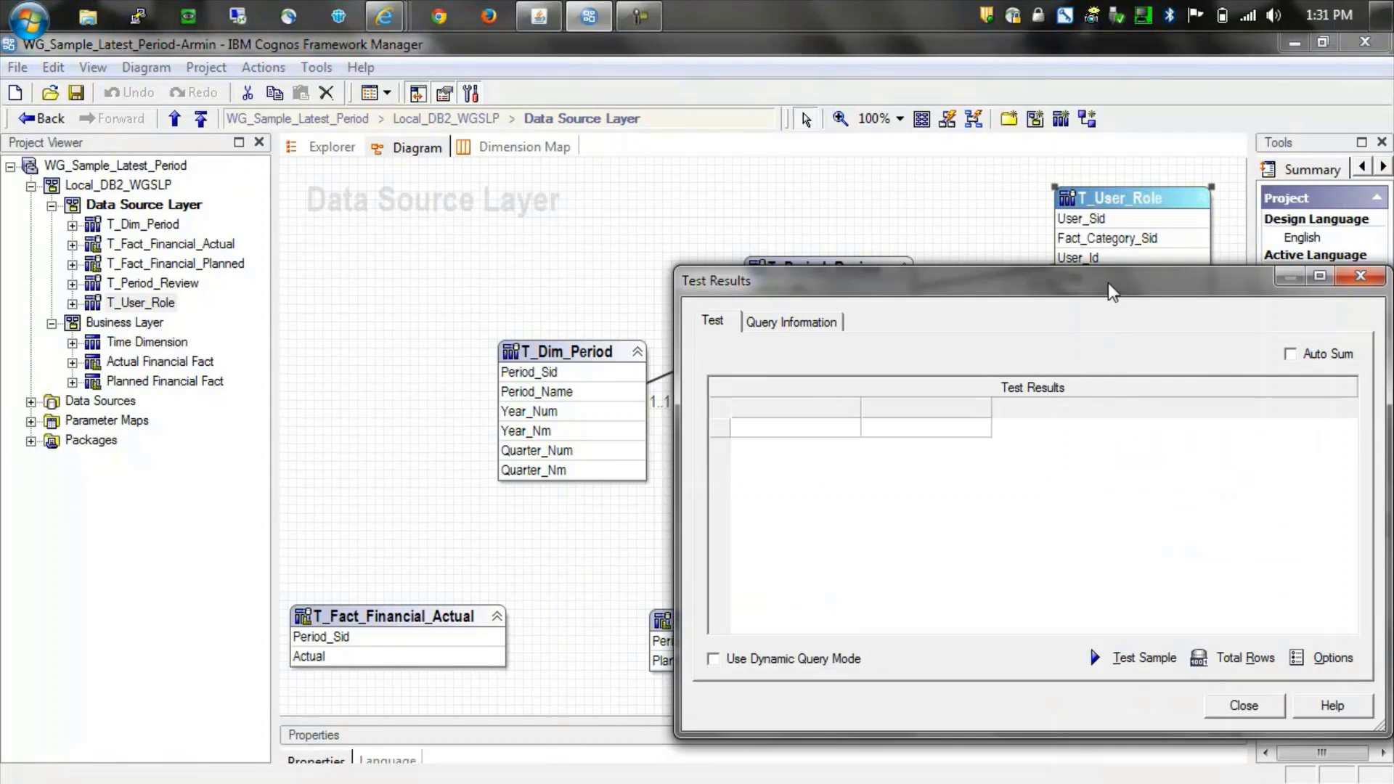
pyautogui.moveTo(1108, 282); pyautogui.dragTo(1058, 256)
pyautogui.click(1090, 638)
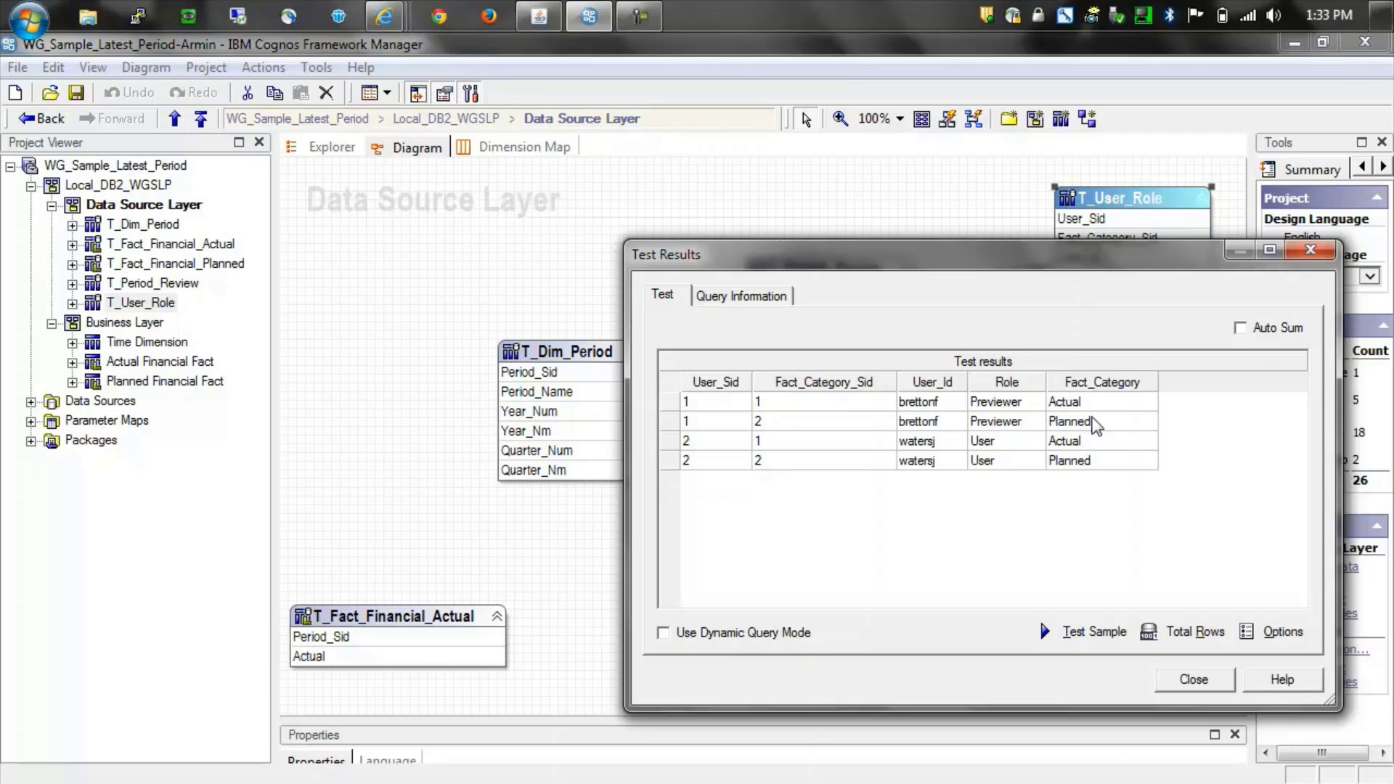
# - Sample T_Period_Review data, noting 201401 and 201402 flagged N, then close the results
pyautogui.click(1216, 683)
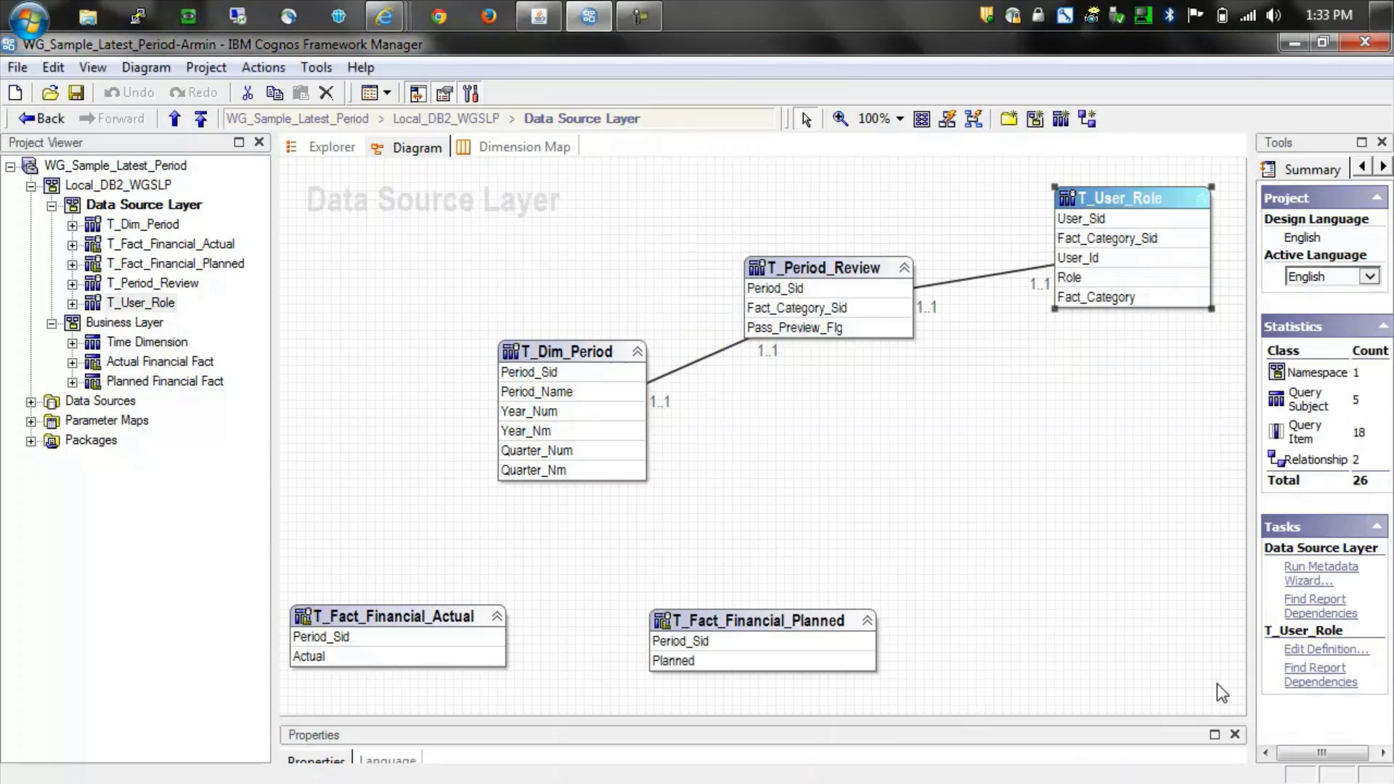
pyautogui.rightClick(830, 269)
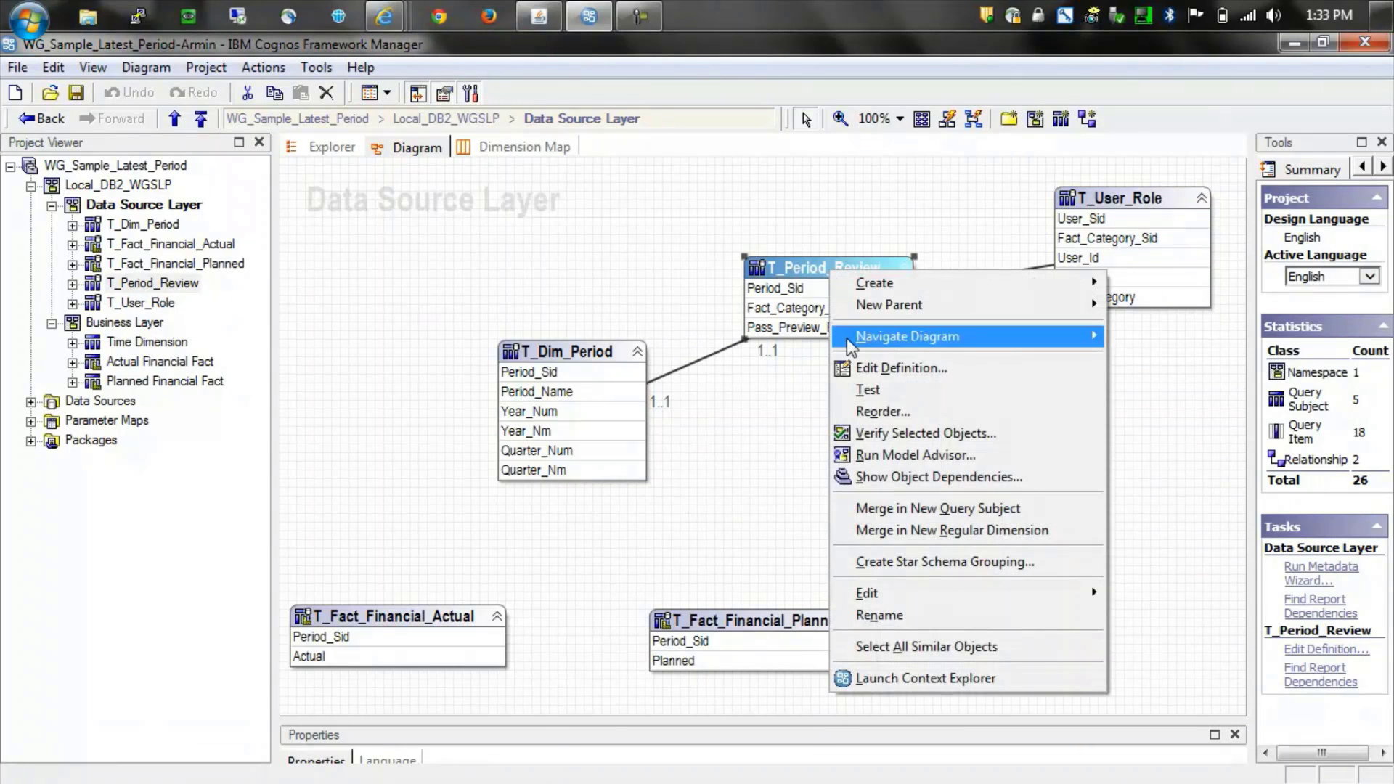
pyautogui.click(868, 392)
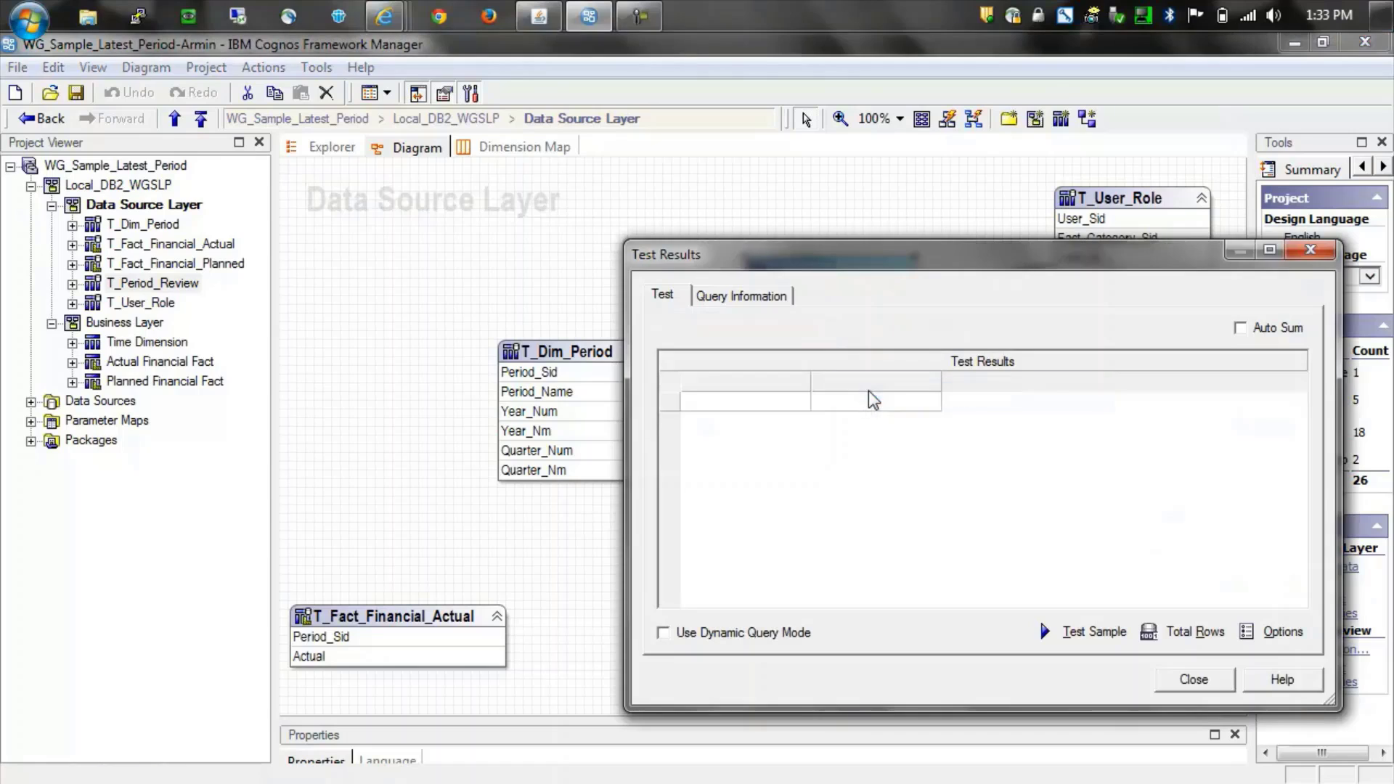
pyautogui.click(1096, 634)
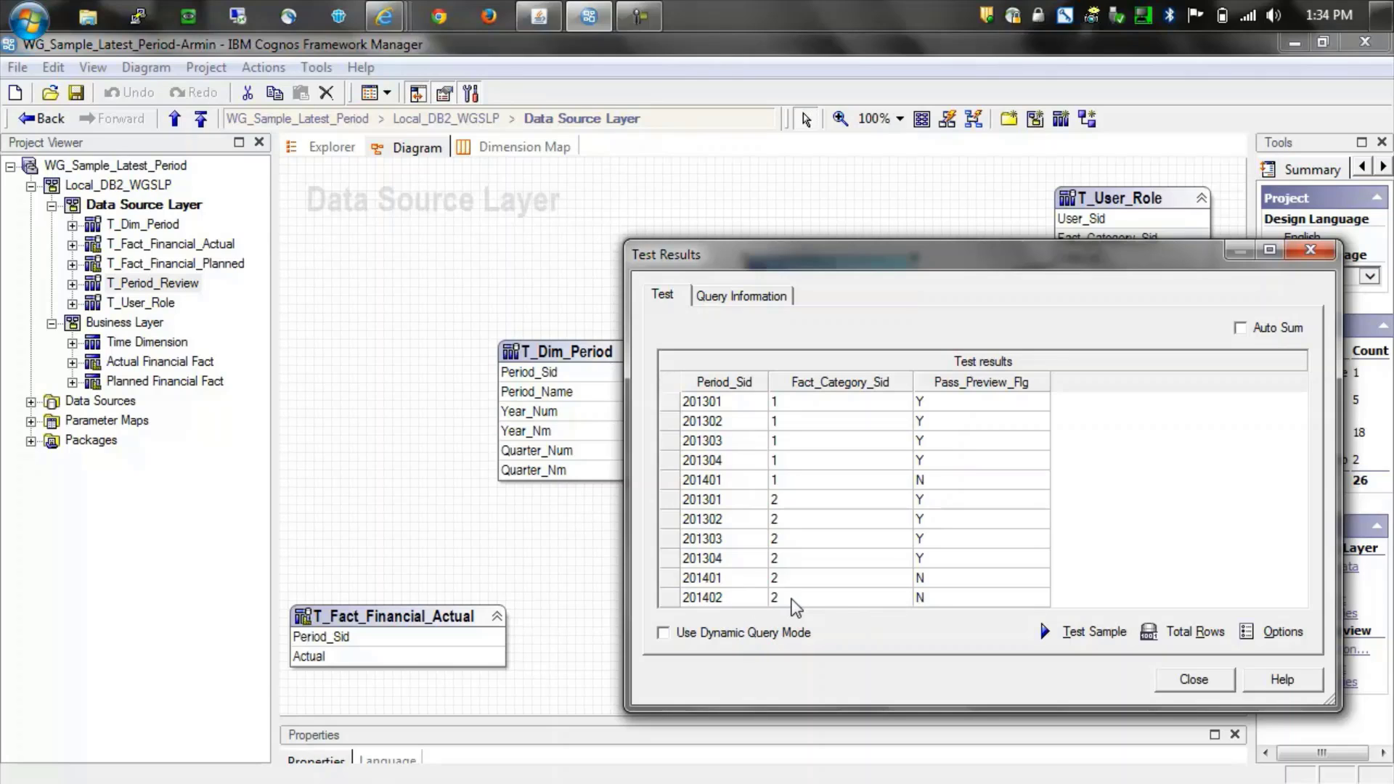
pyautogui.click(792, 599)
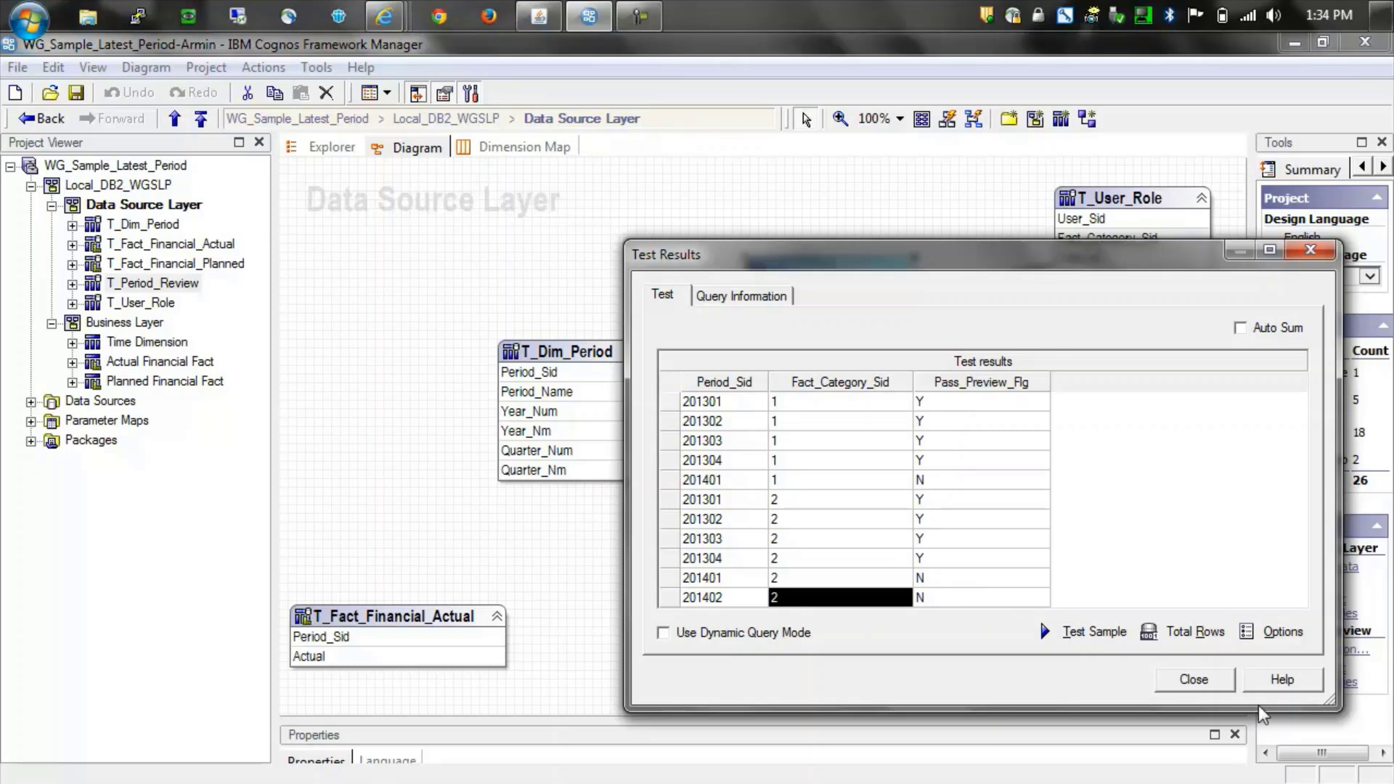
pyautogui.click(1191, 678)
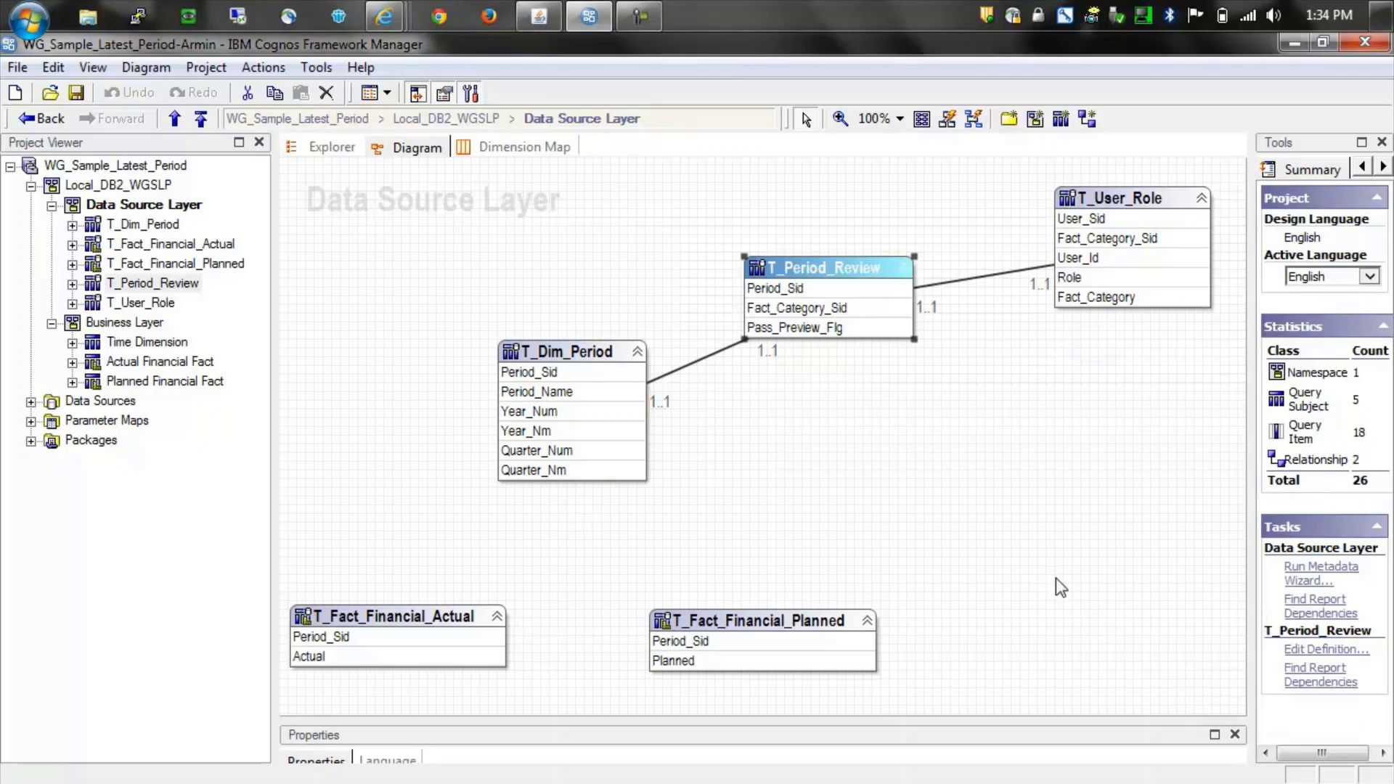
# - Sample T_Dim_Period data showing seven periods, 2013 Q1 through 2014 Q3, then close the results
pyautogui.click(569, 337)
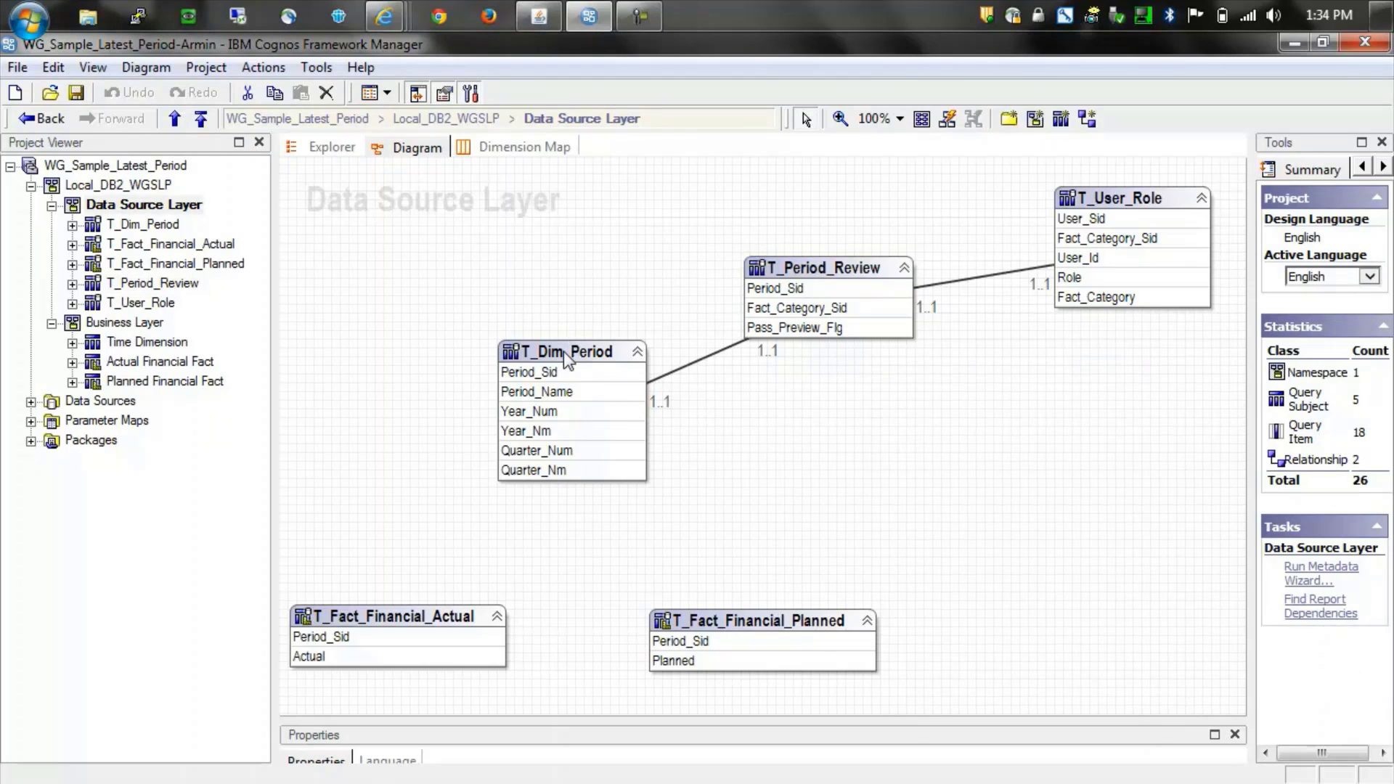
pyautogui.rightClick(566, 352)
pyautogui.click(626, 474)
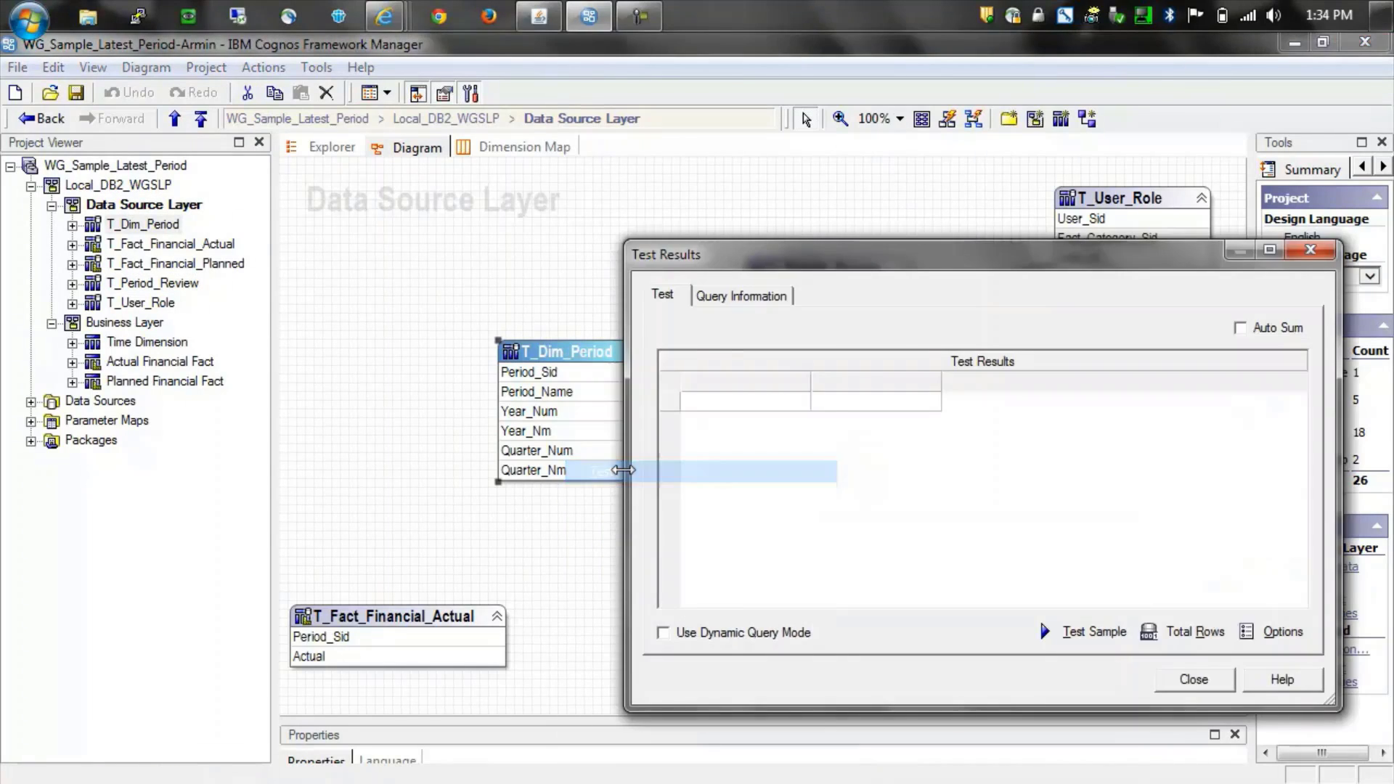
pyautogui.click(1103, 633)
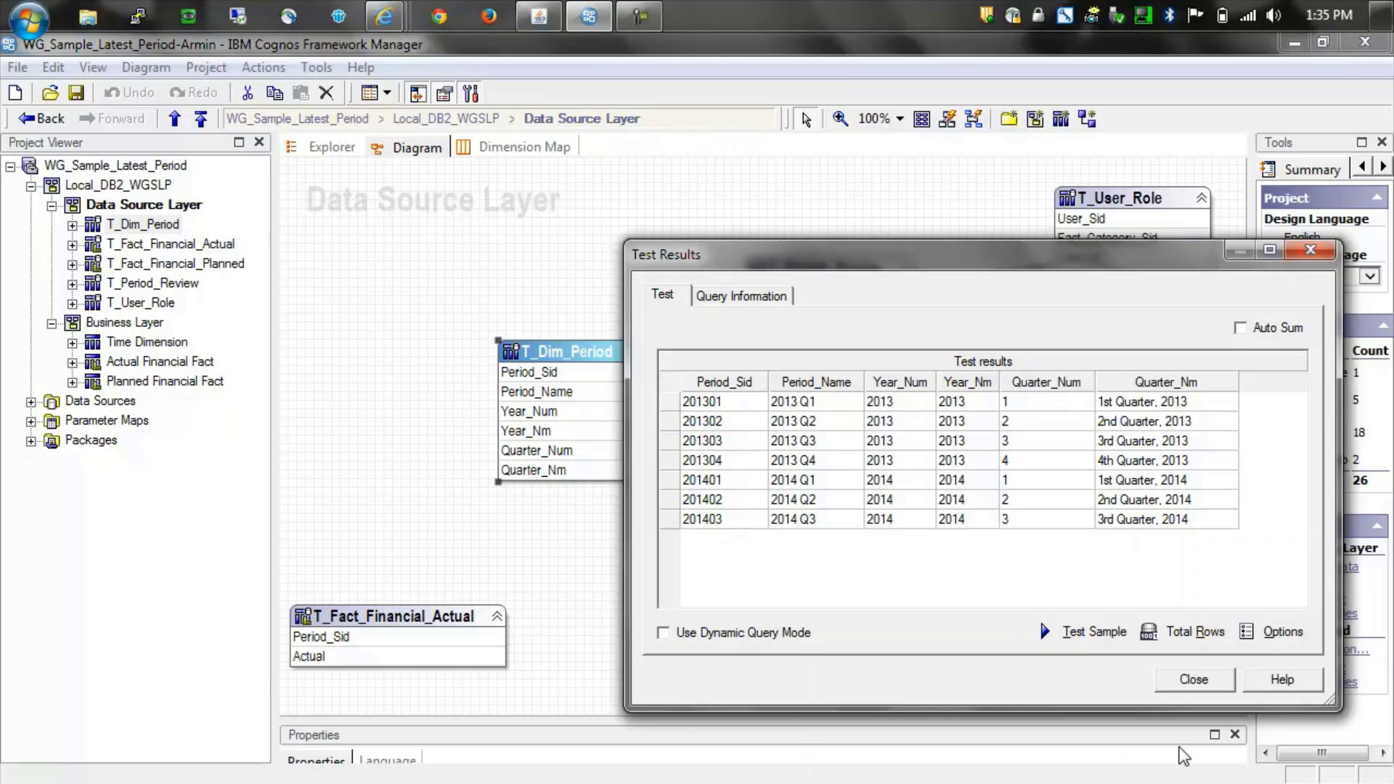
pyautogui.click(1195, 680)
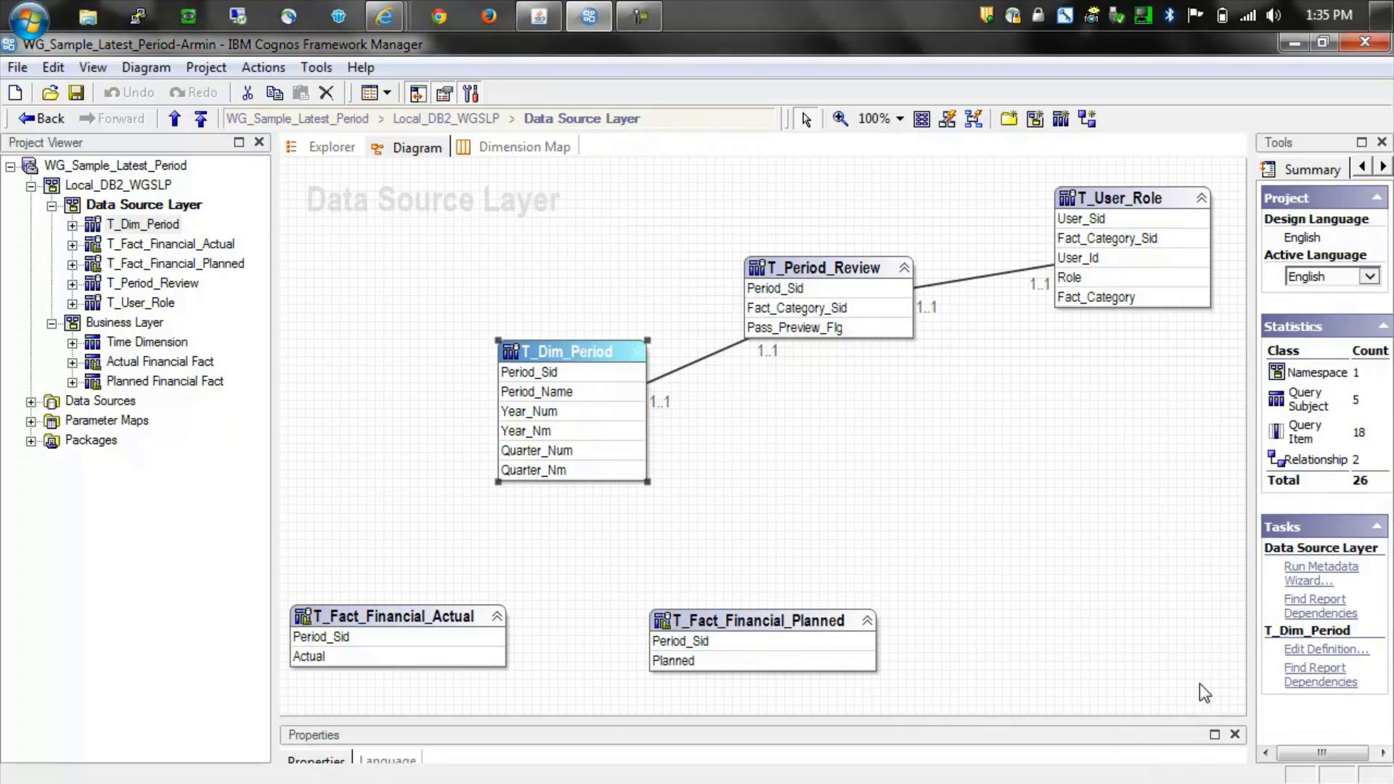
# - Open Time Dimension's definition from the Business Layer diagram, showing its User, Fact Period and Role filters
pyautogui.click(141, 324)
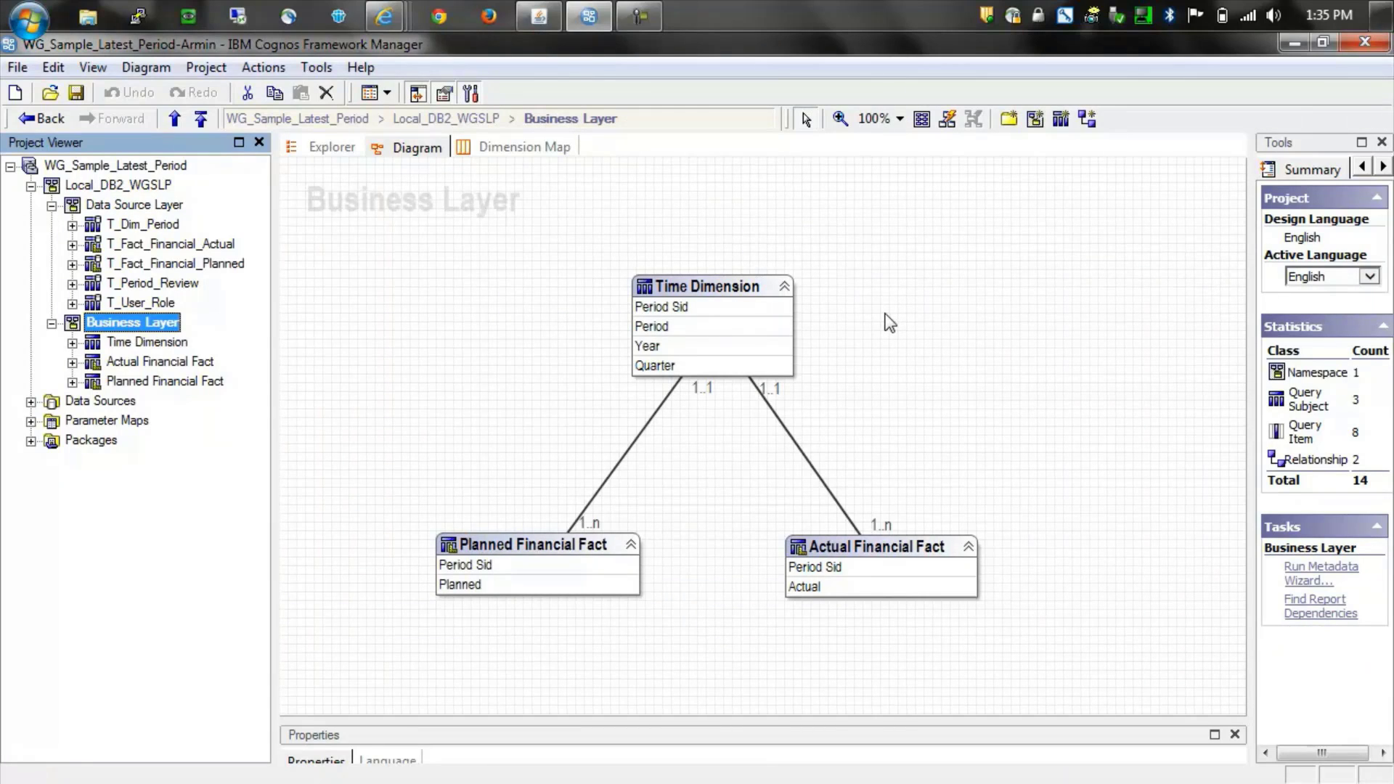
pyautogui.click(719, 289)
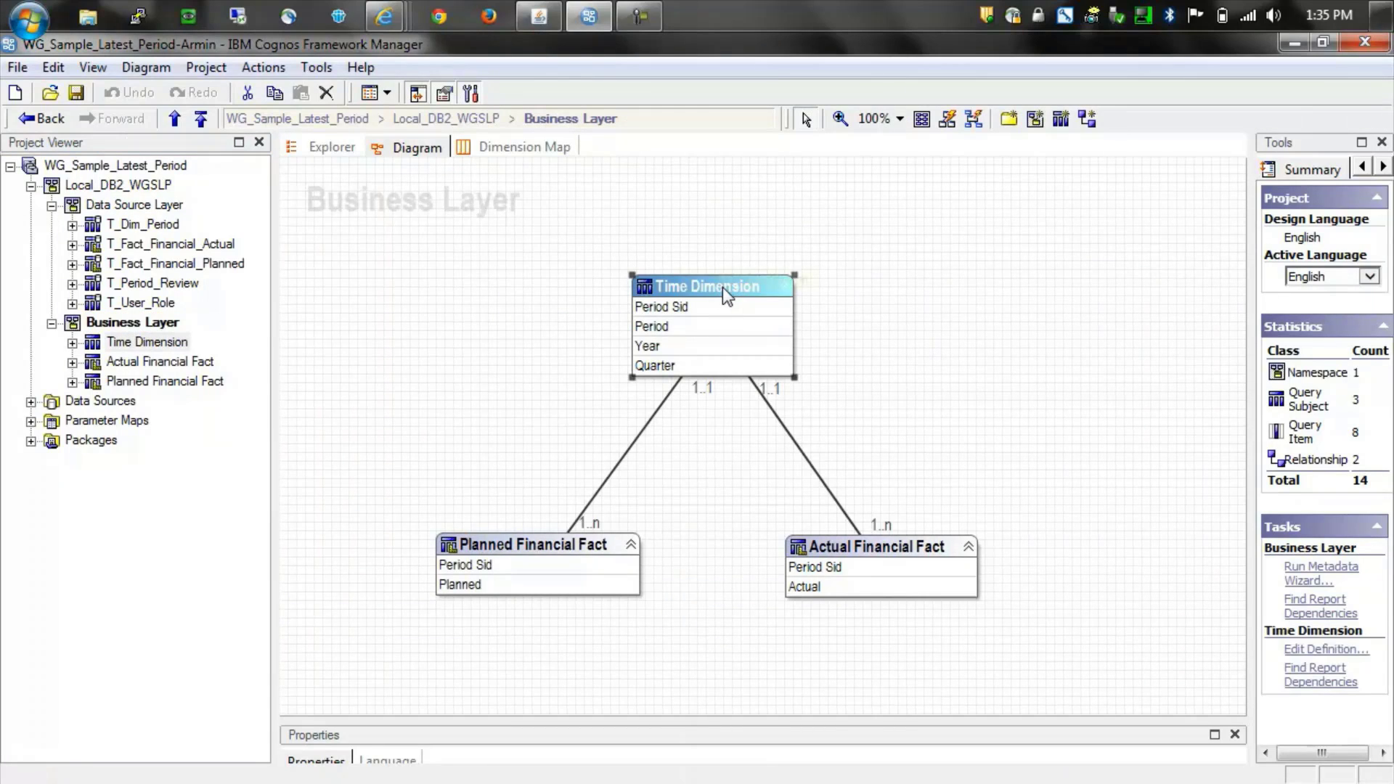
pyautogui.doubleClick(718, 292)
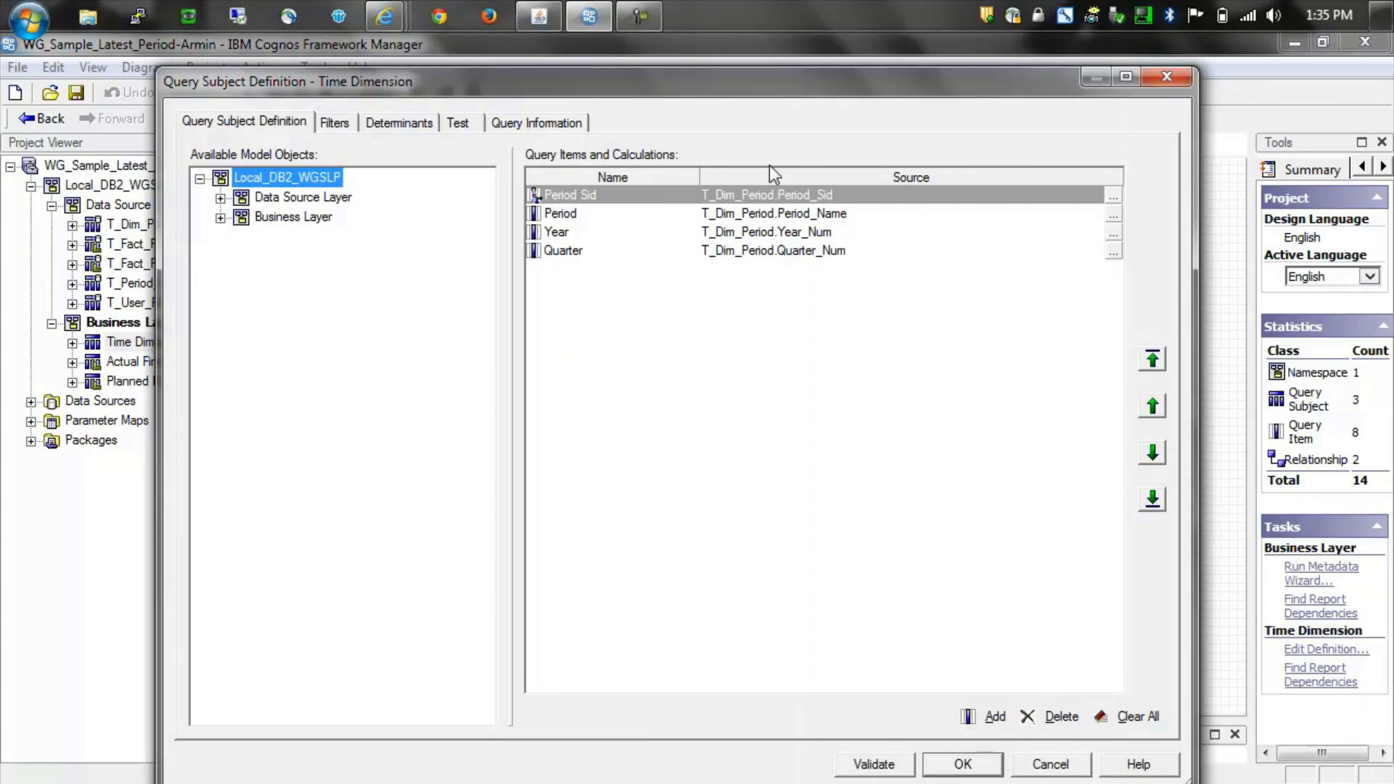
pyautogui.click(335, 123)
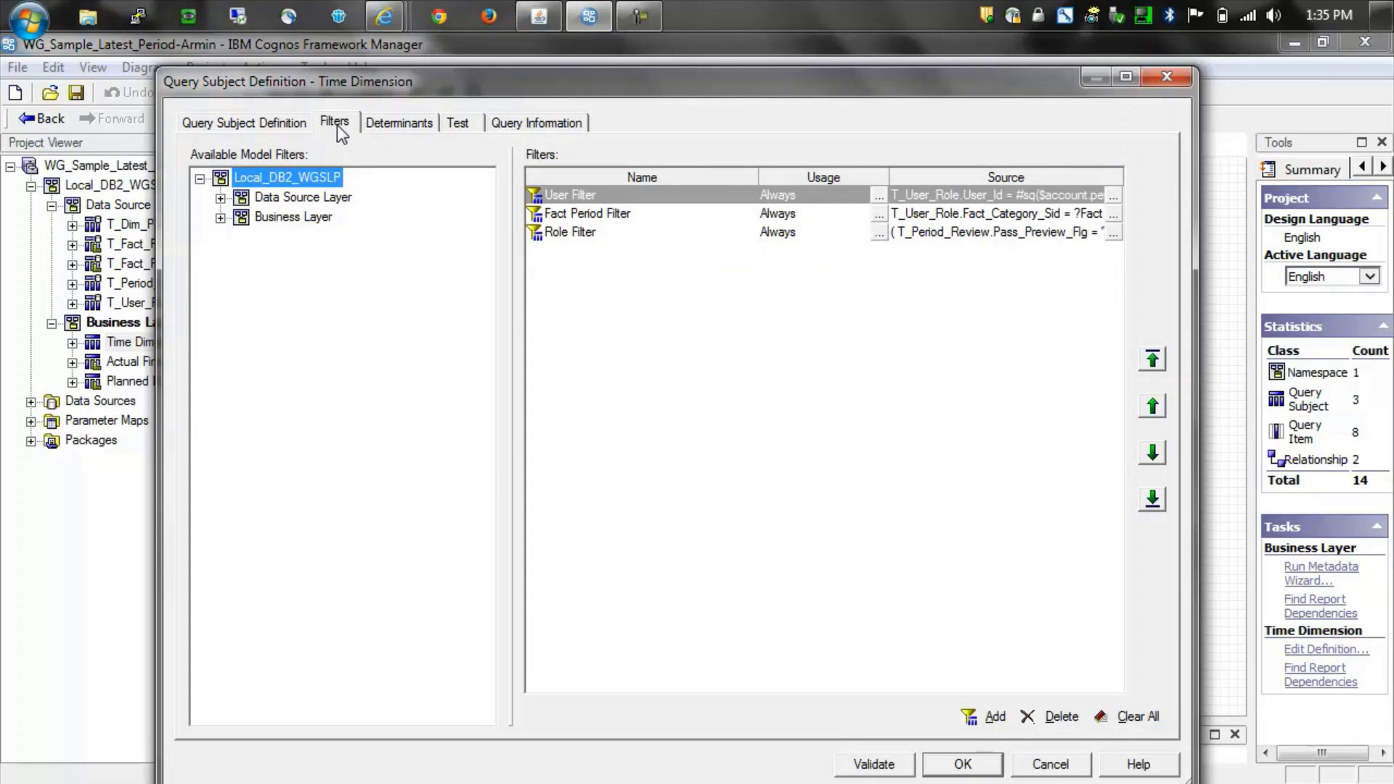
pyautogui.moveTo(774, 85); pyautogui.dragTo(881, 148)
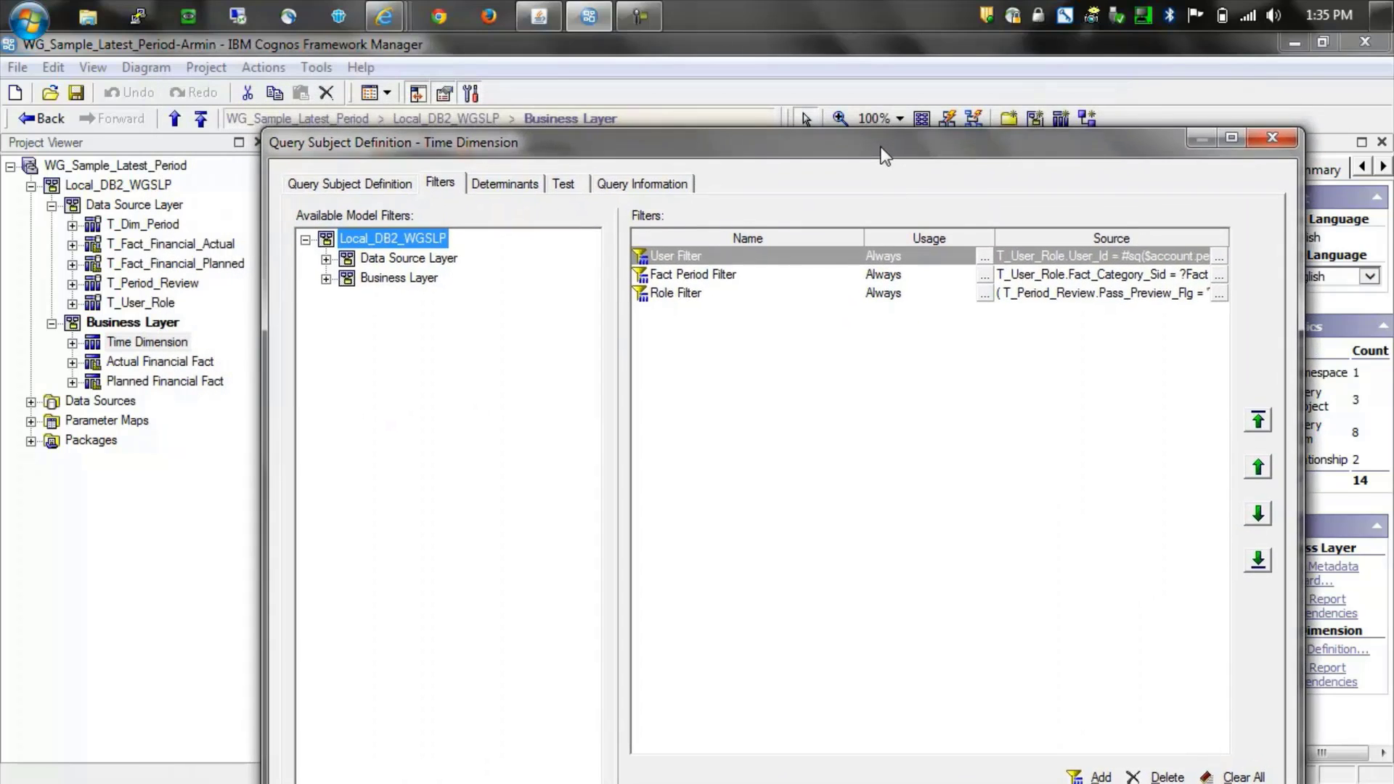
pyautogui.click(1220, 257)
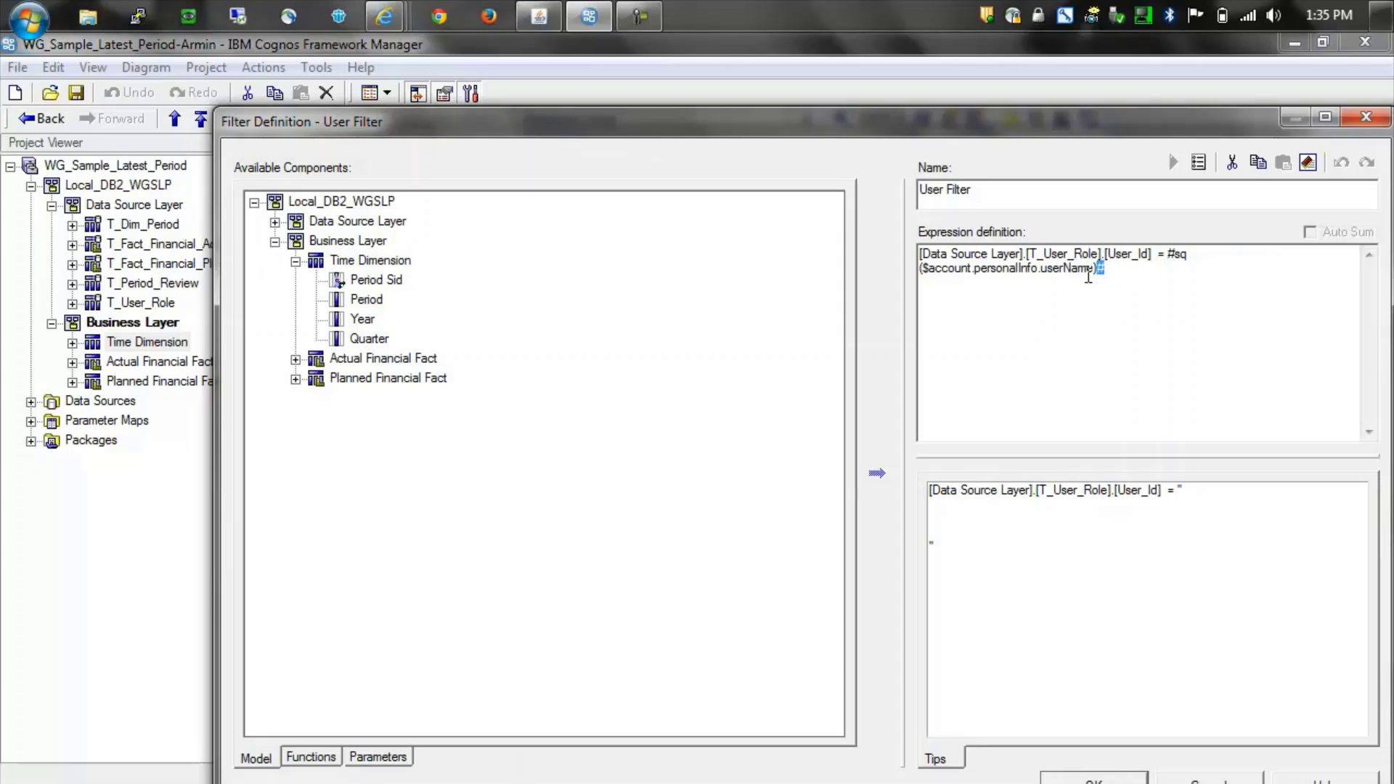
pyautogui.moveTo(1105, 270); pyautogui.dragTo(913, 273)
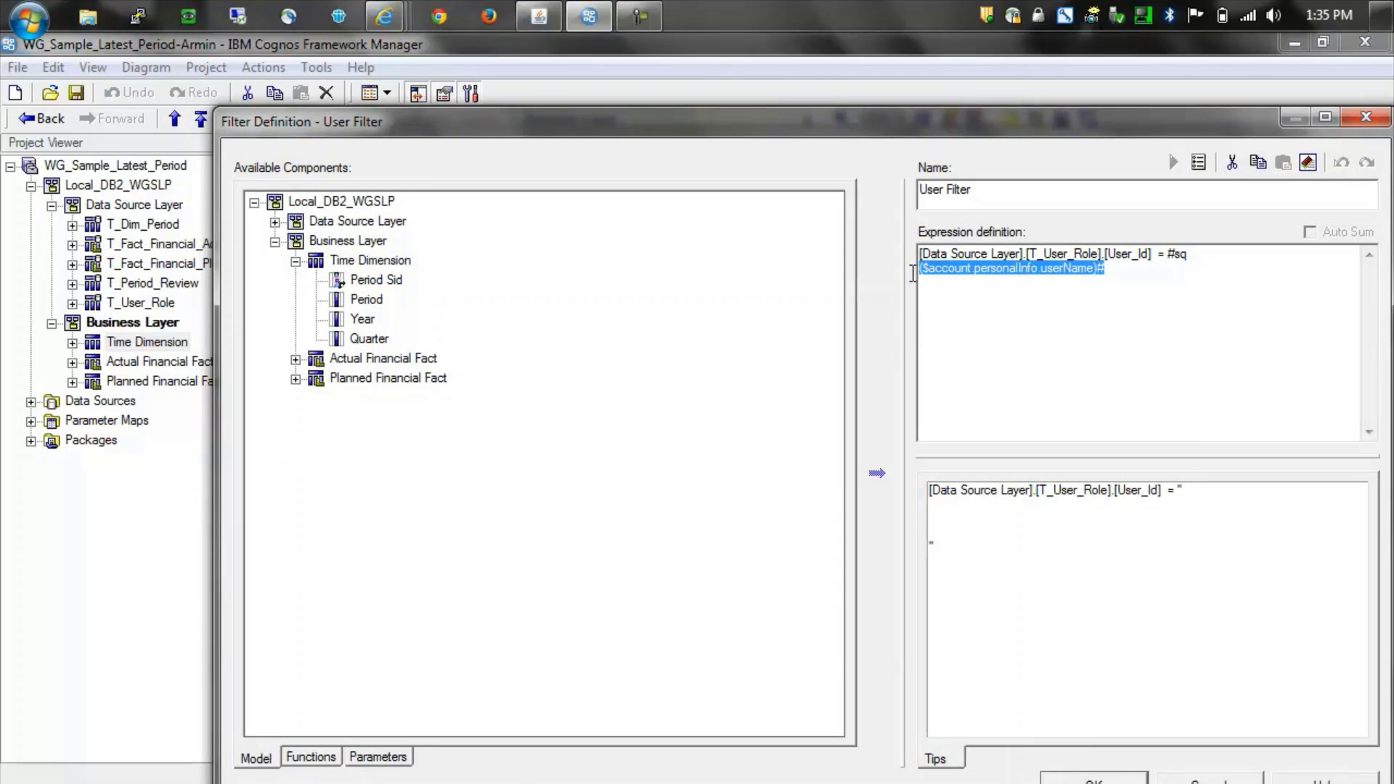
pyautogui.click(1111, 298)
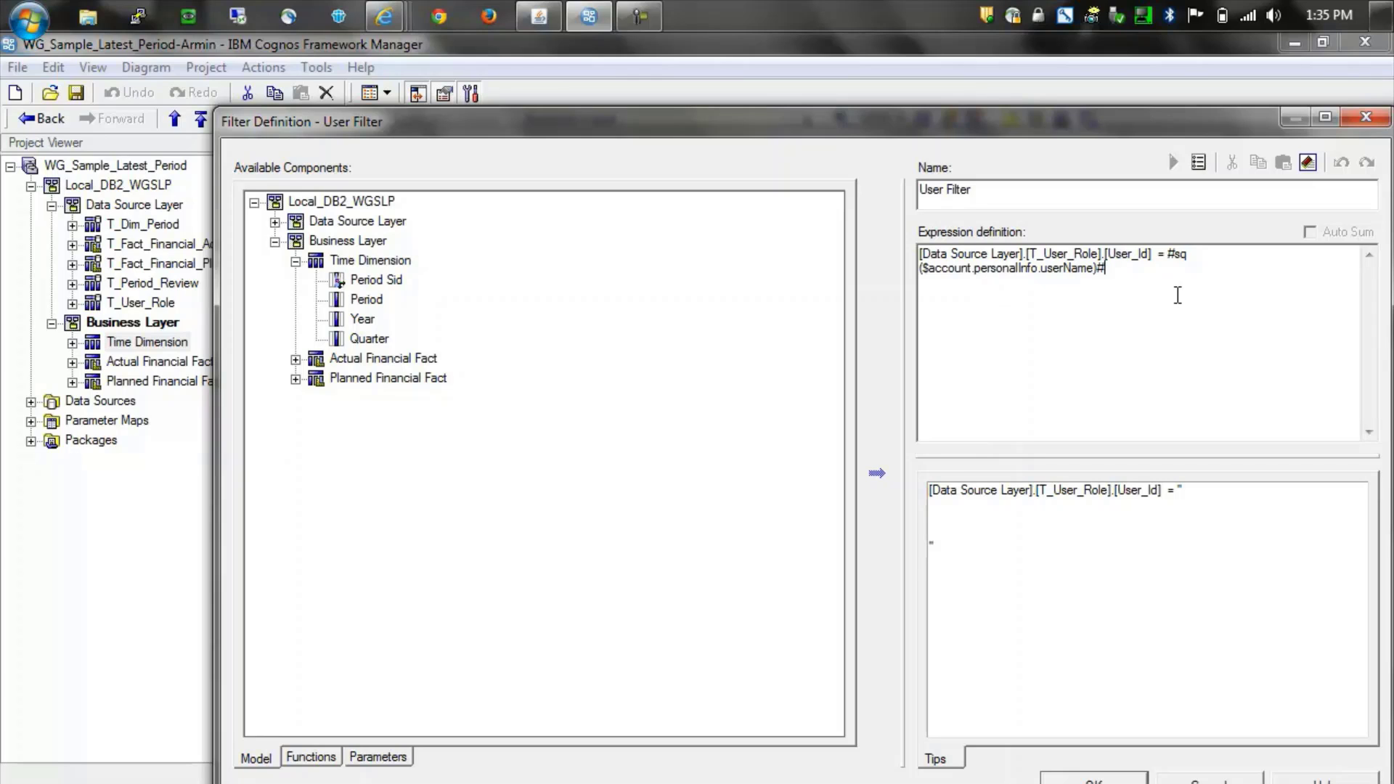
pyautogui.moveTo(1195, 129); pyautogui.dragTo(1117, 110)
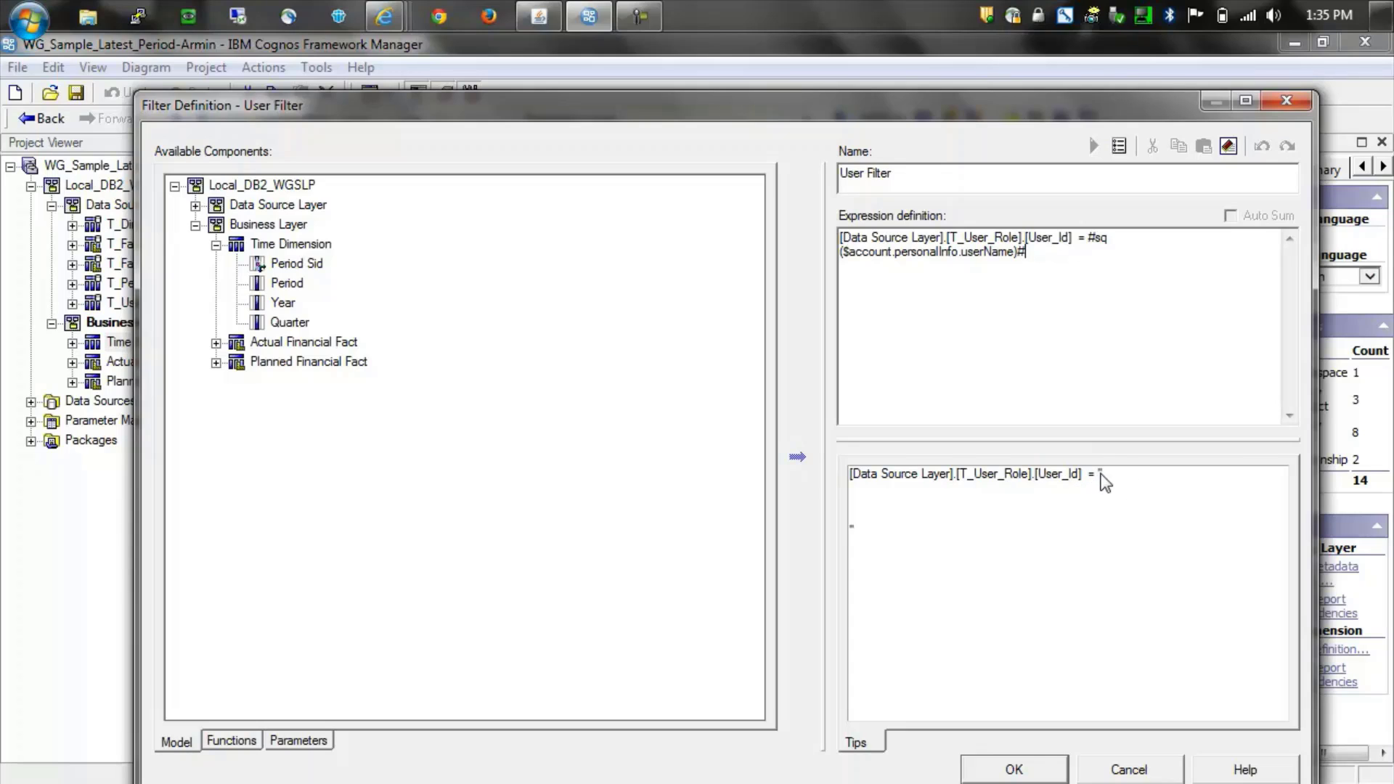
pyautogui.tripleClick(1102, 477)
pyautogui.click(1108, 473)
pyautogui.click(1111, 771)
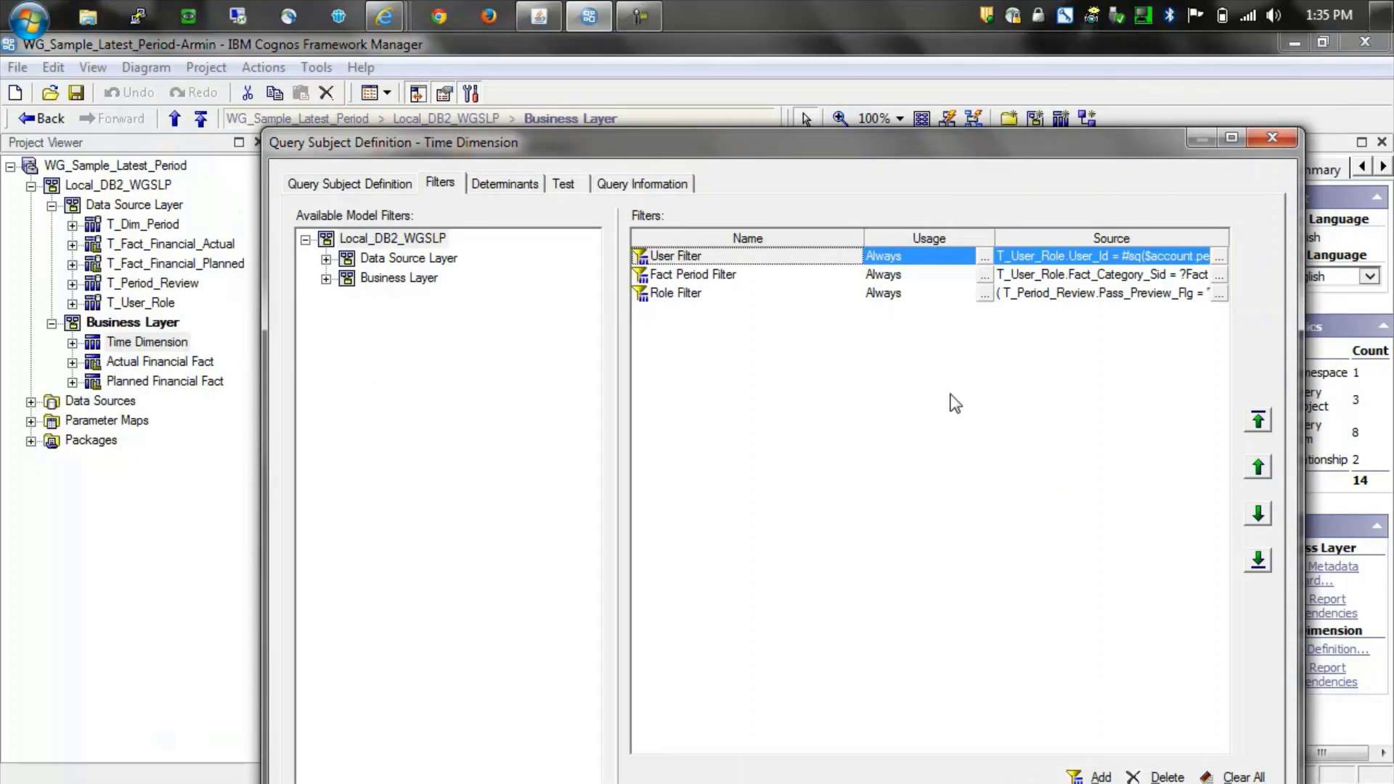
# - View the Fact Period Filter expression without changes, then open the Role Filter expression
pyautogui.click(1220, 276)
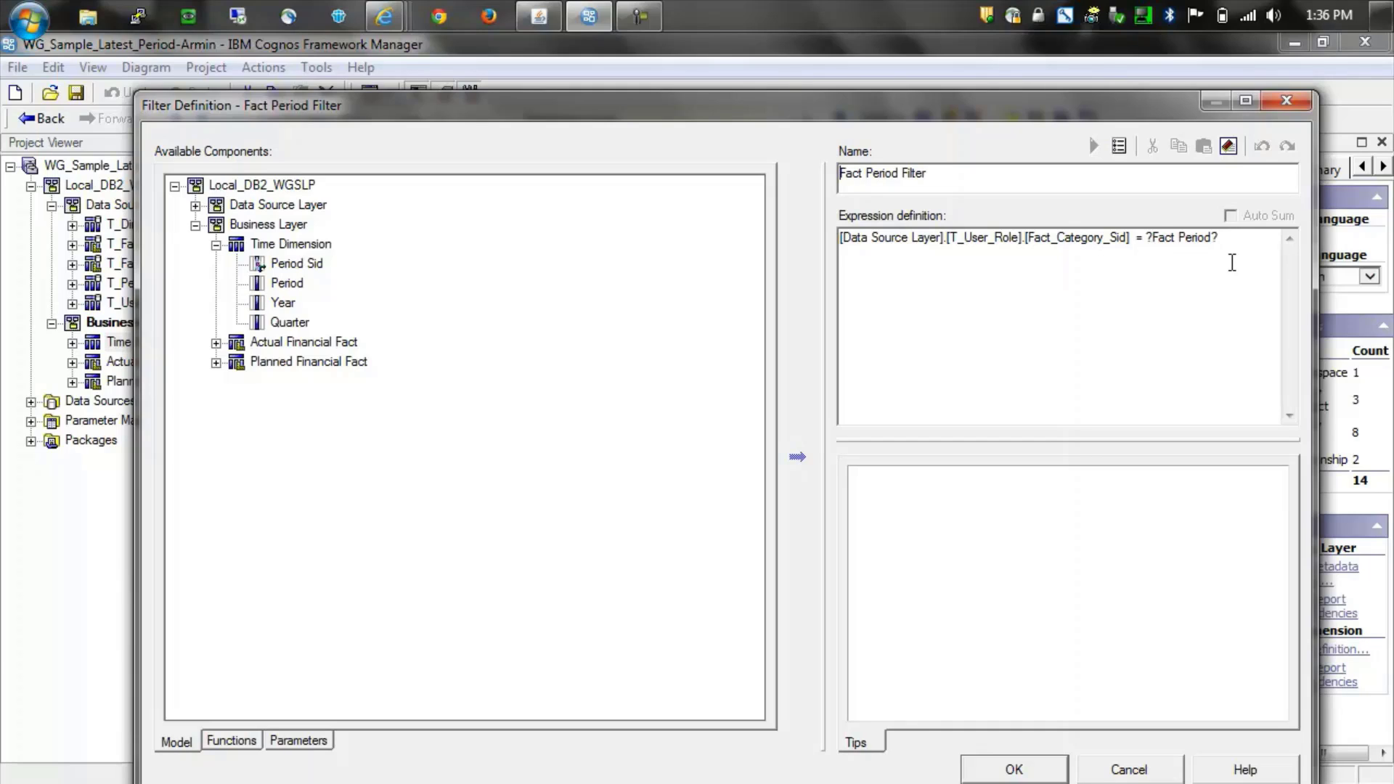
pyautogui.click(1115, 768)
pyautogui.click(1220, 294)
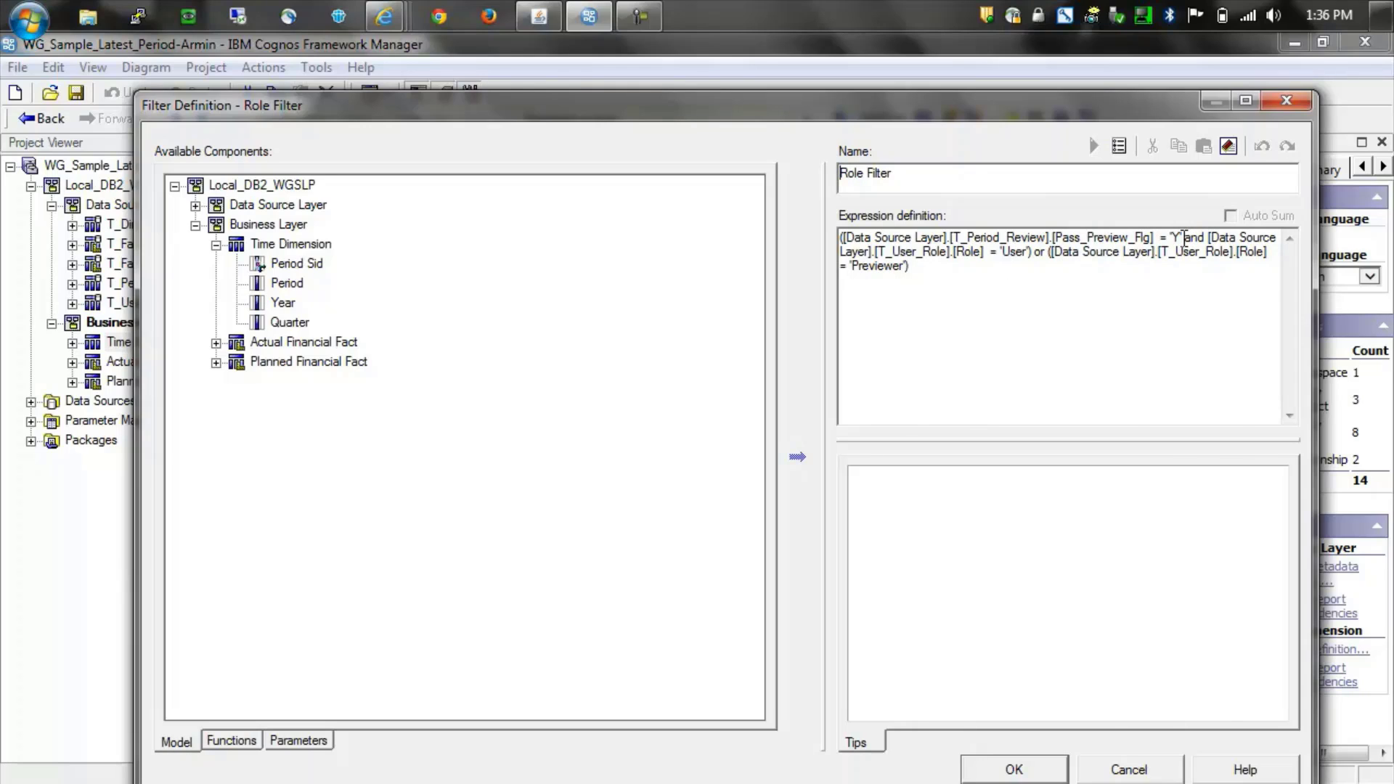
# - Accept the Role Filter and Time Dimension definitions with OK
pyautogui.click(996, 762)
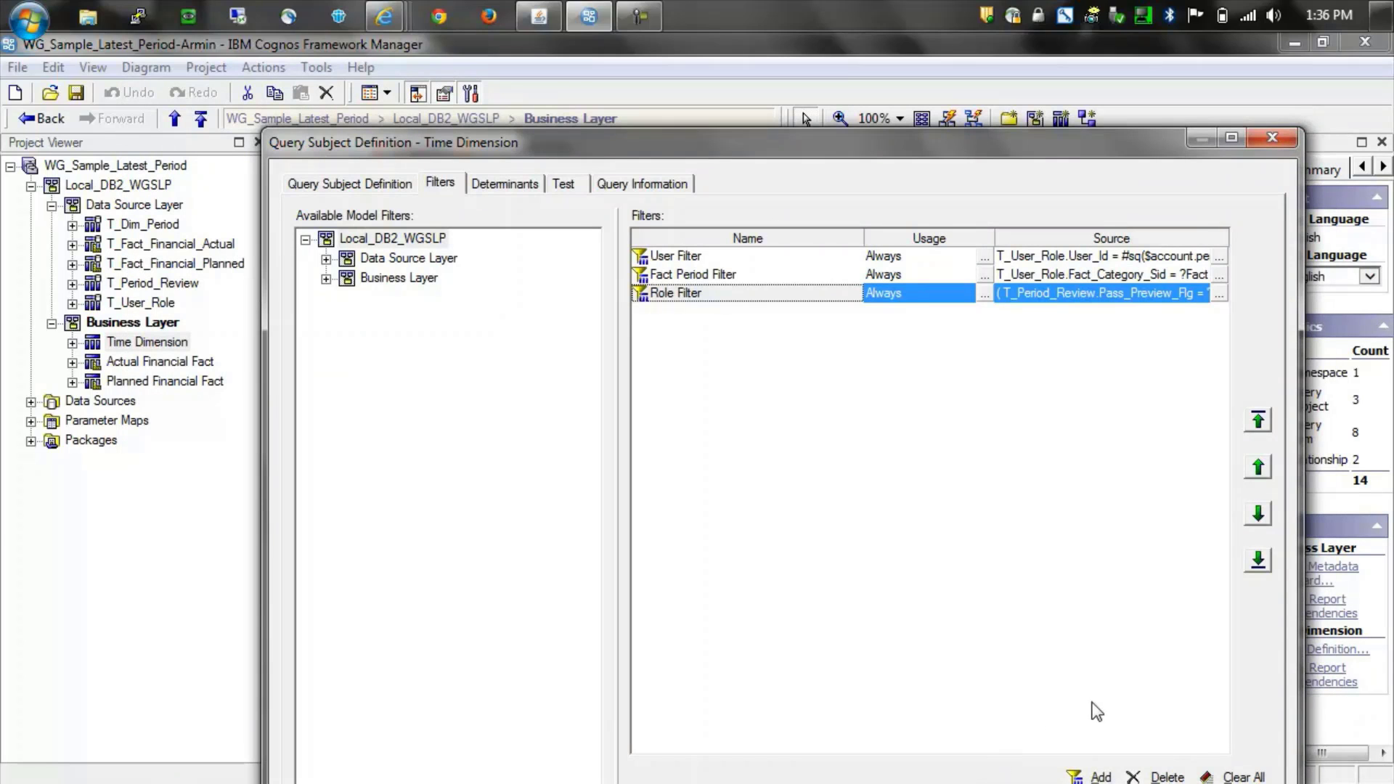
pyautogui.moveTo(1012, 138); pyautogui.dragTo(1002, 63)
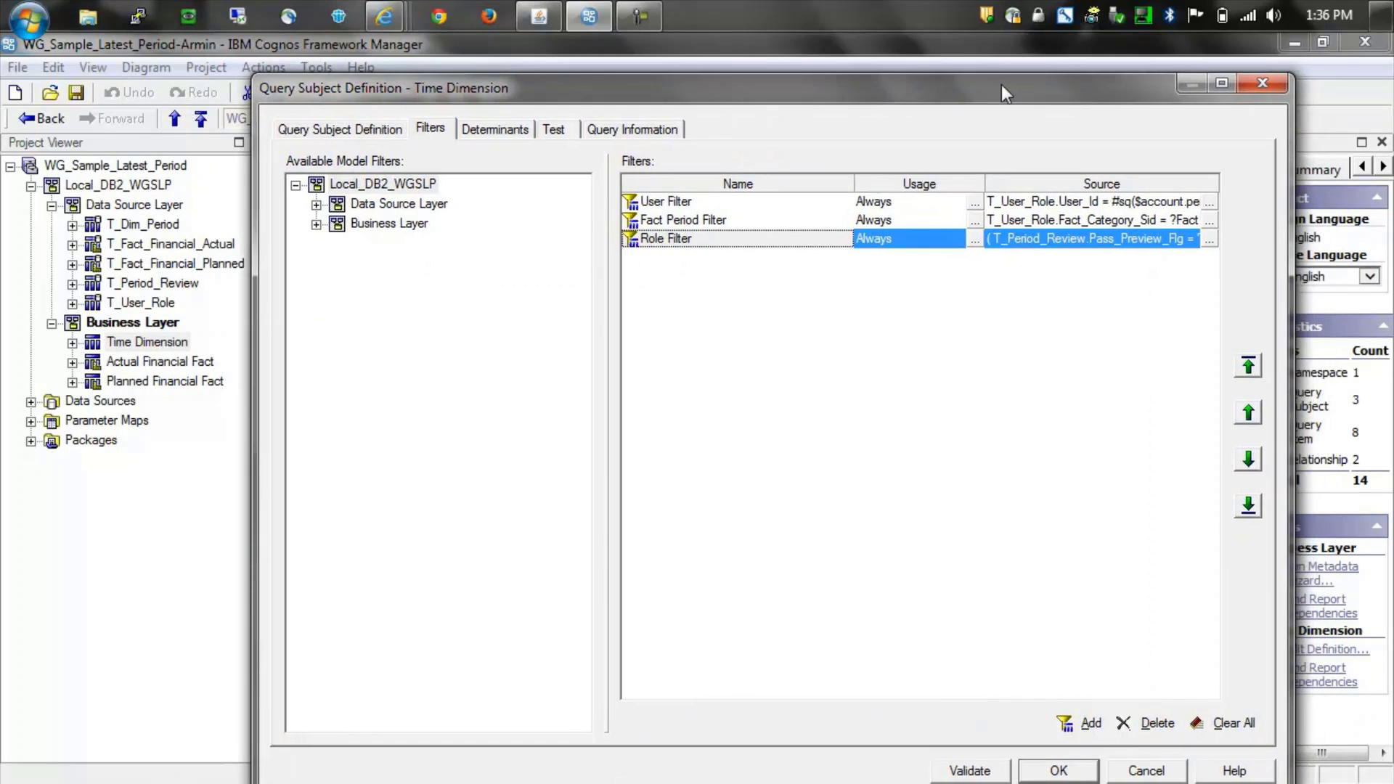
pyautogui.click(1059, 753)
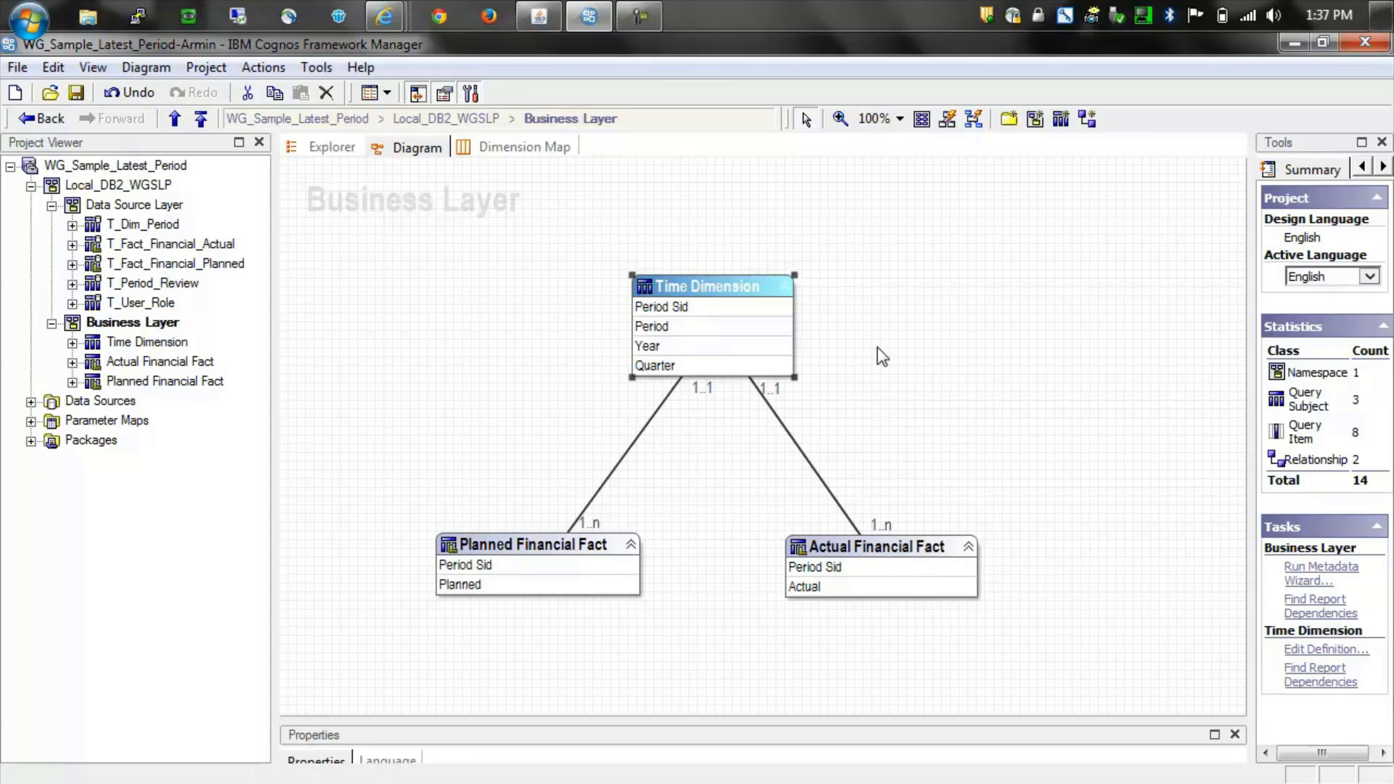
# - Inspect Time Dimension's 1..1 joins to Planned and Actual Financial Fact on Period Sid
pyautogui.click(635, 440)
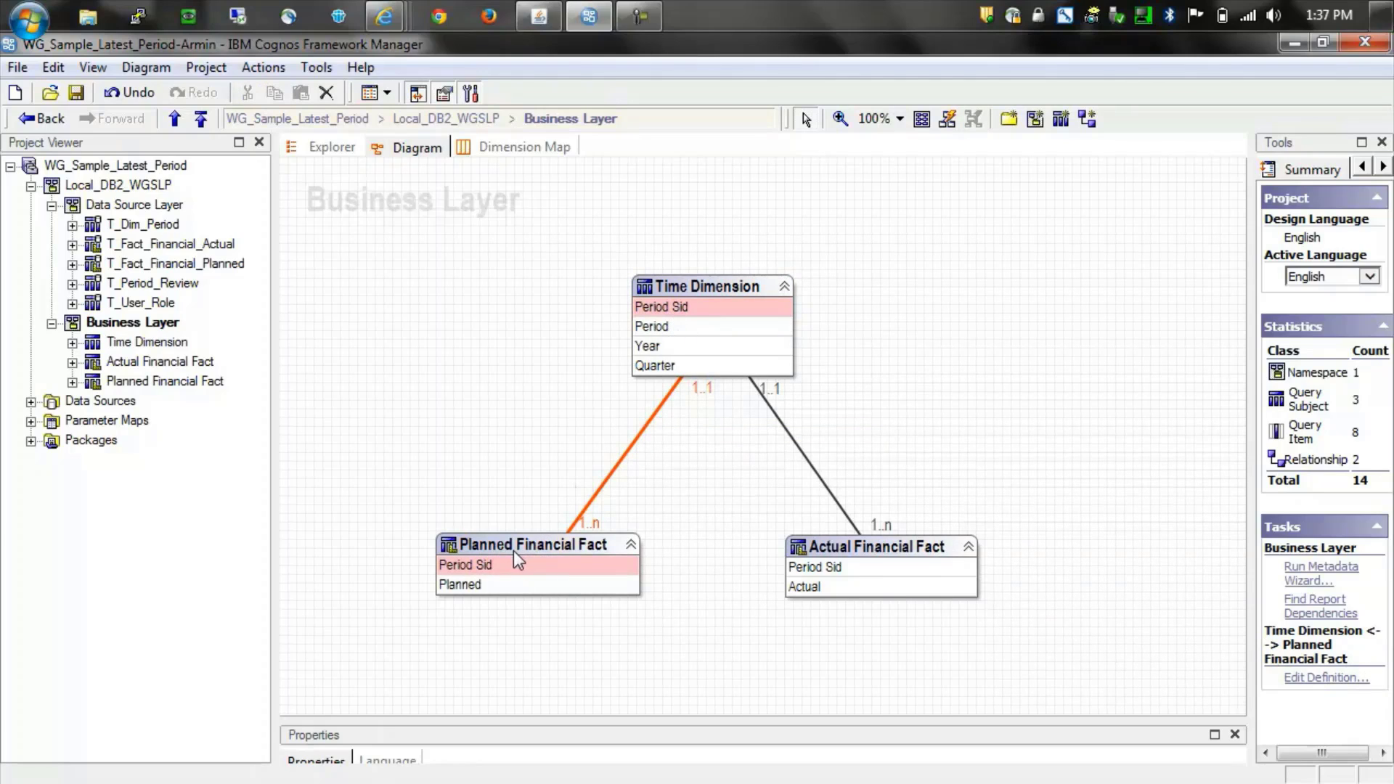
pyautogui.click(876, 555)
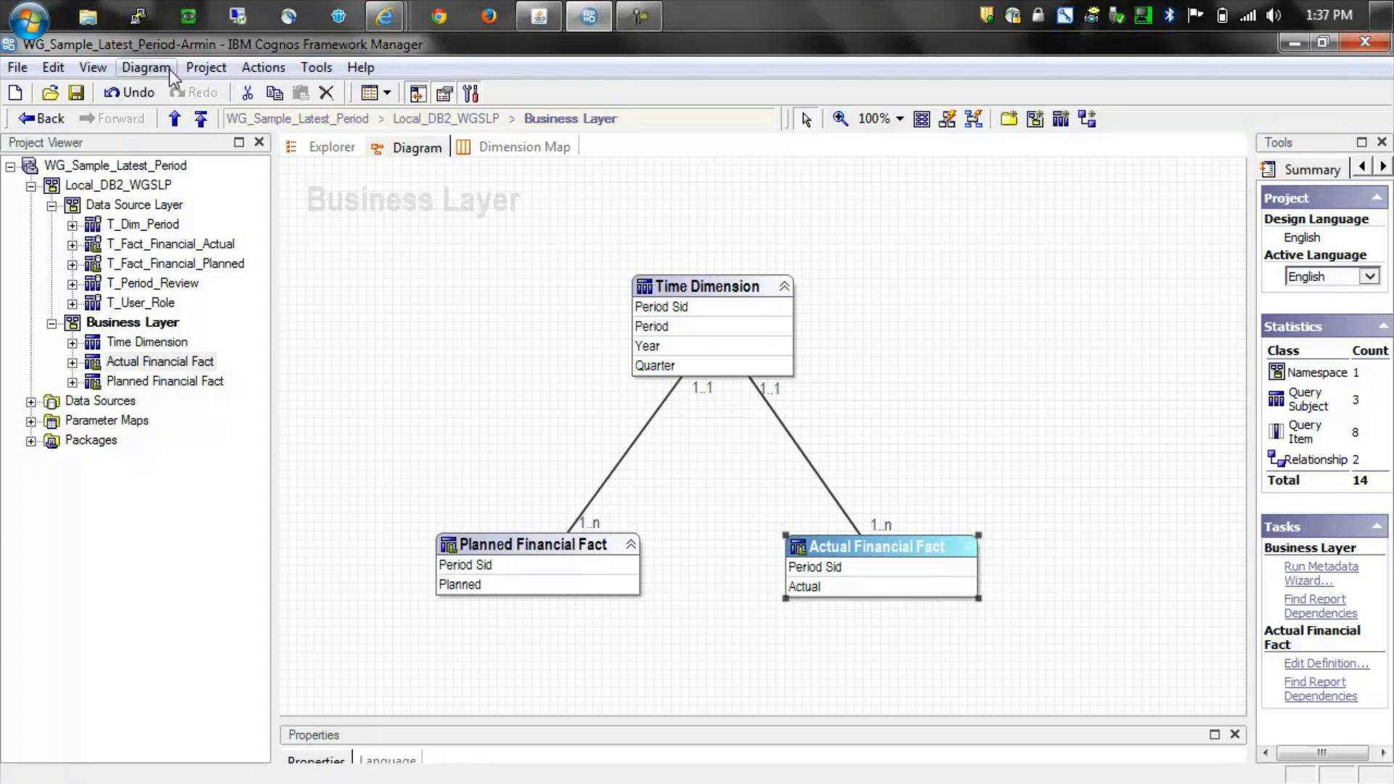
pyautogui.click(191, 67)
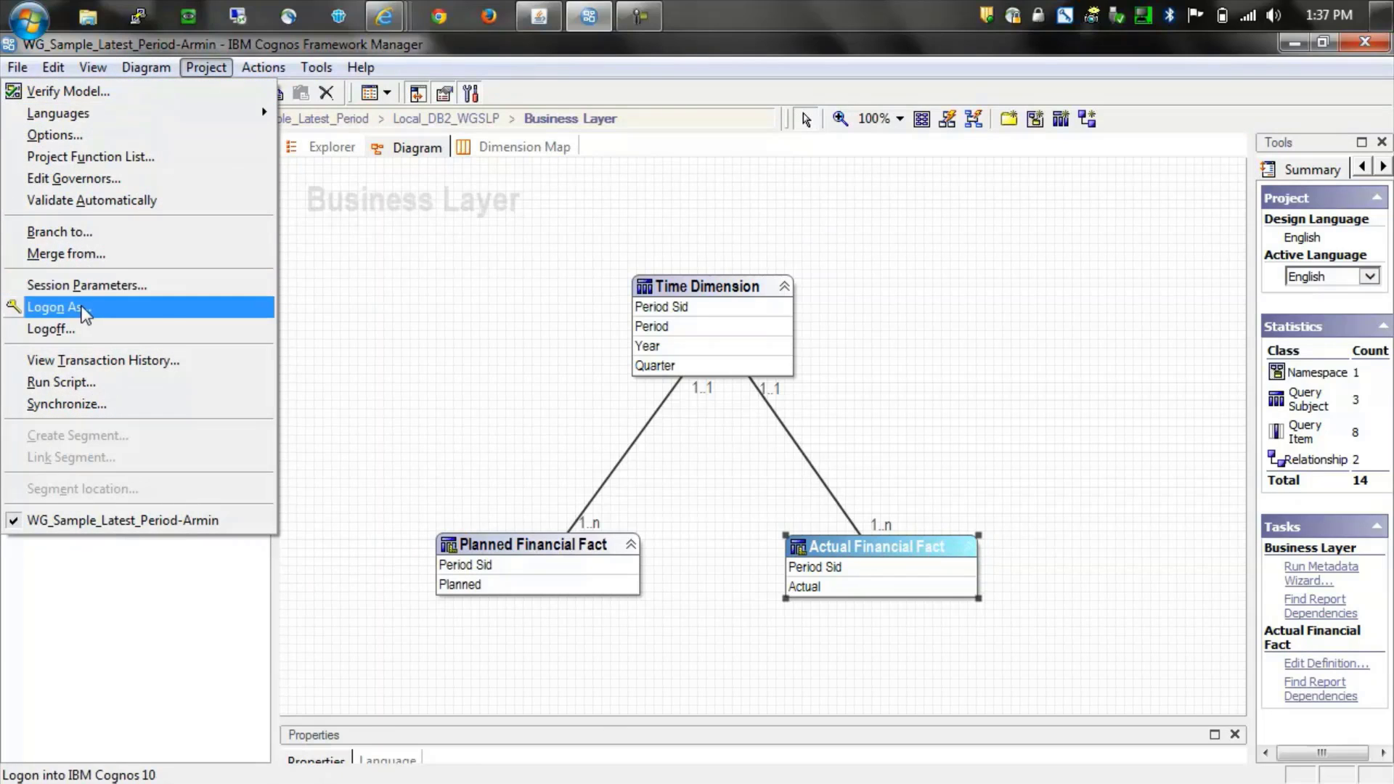
# - Log on to the project as a different user with that user's ID and password
pyautogui.click(83, 307)
pyautogui.click(882, 607)
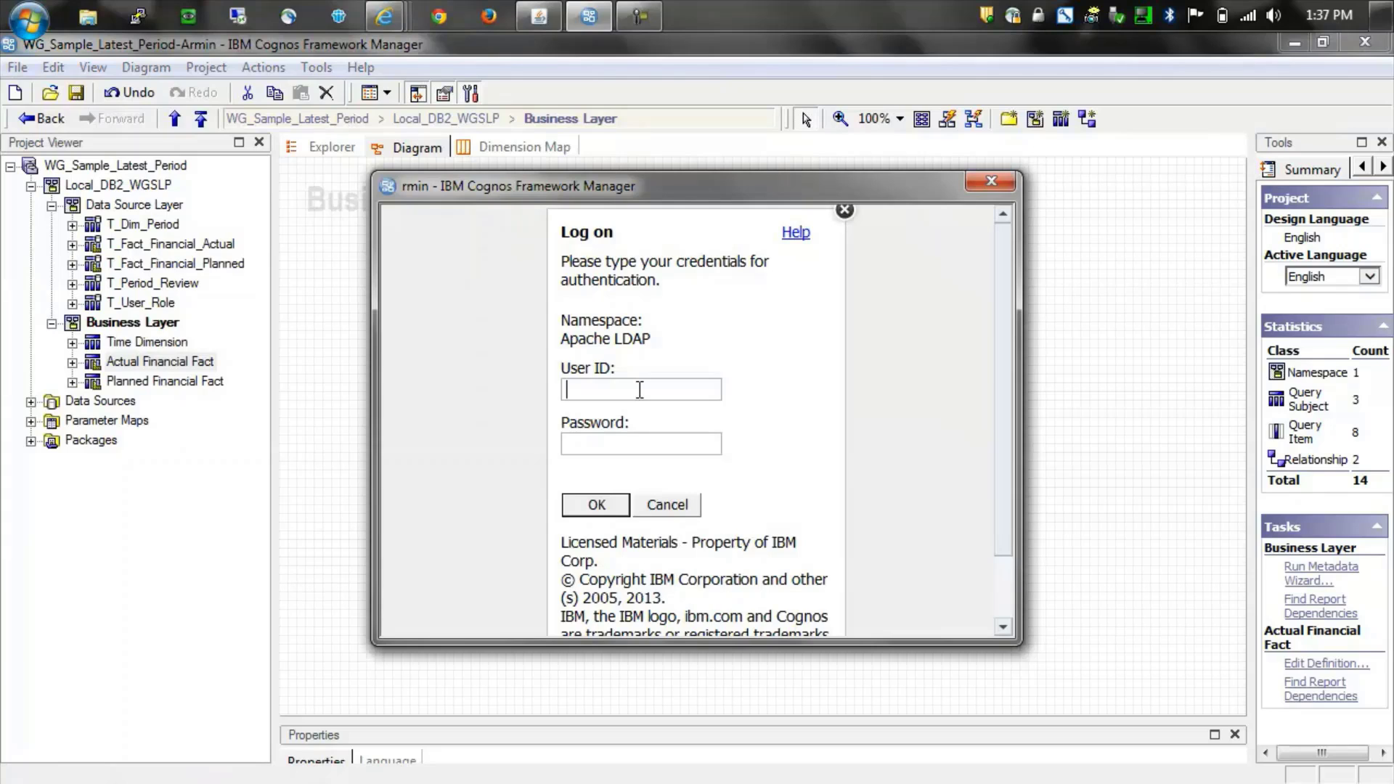
pyautogui.press('Tab')
pyautogui.write('•••••••••••')
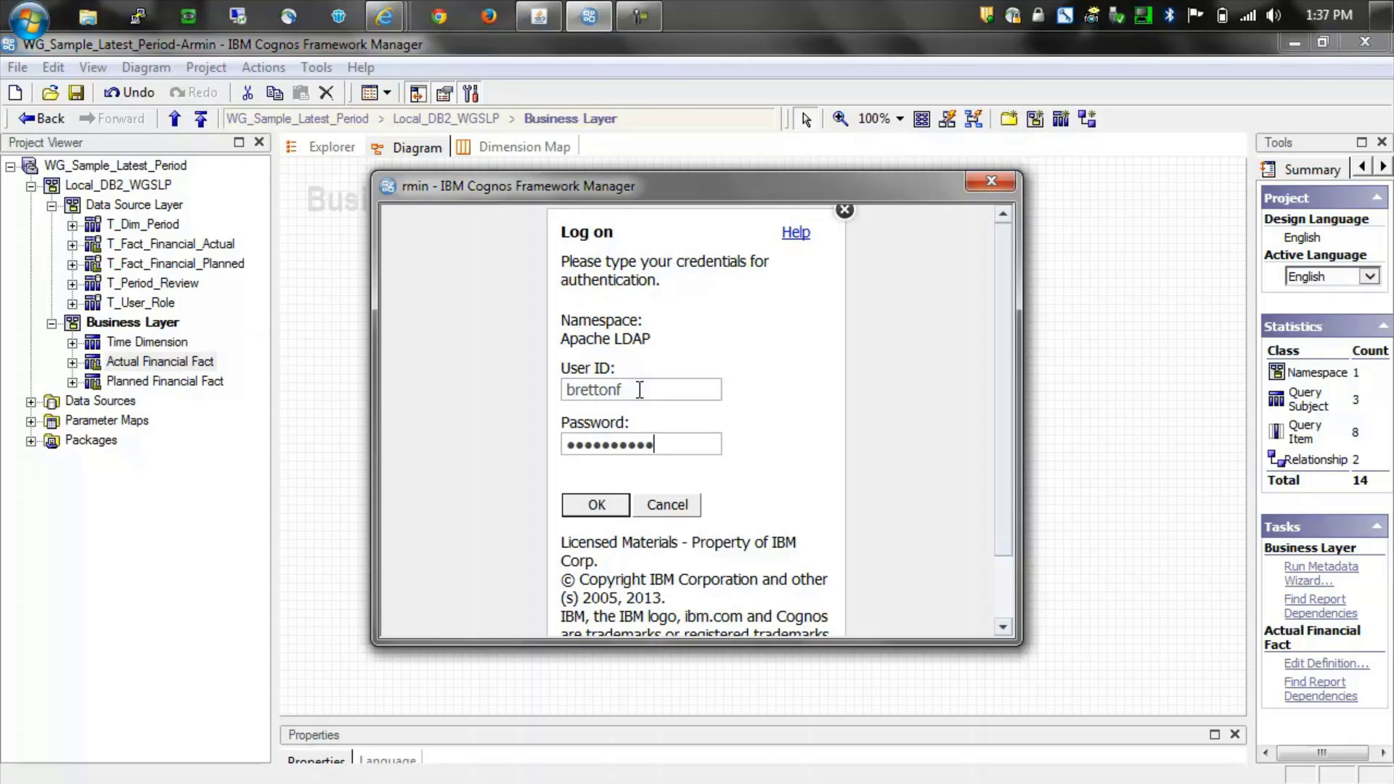
pyautogui.press('Return')
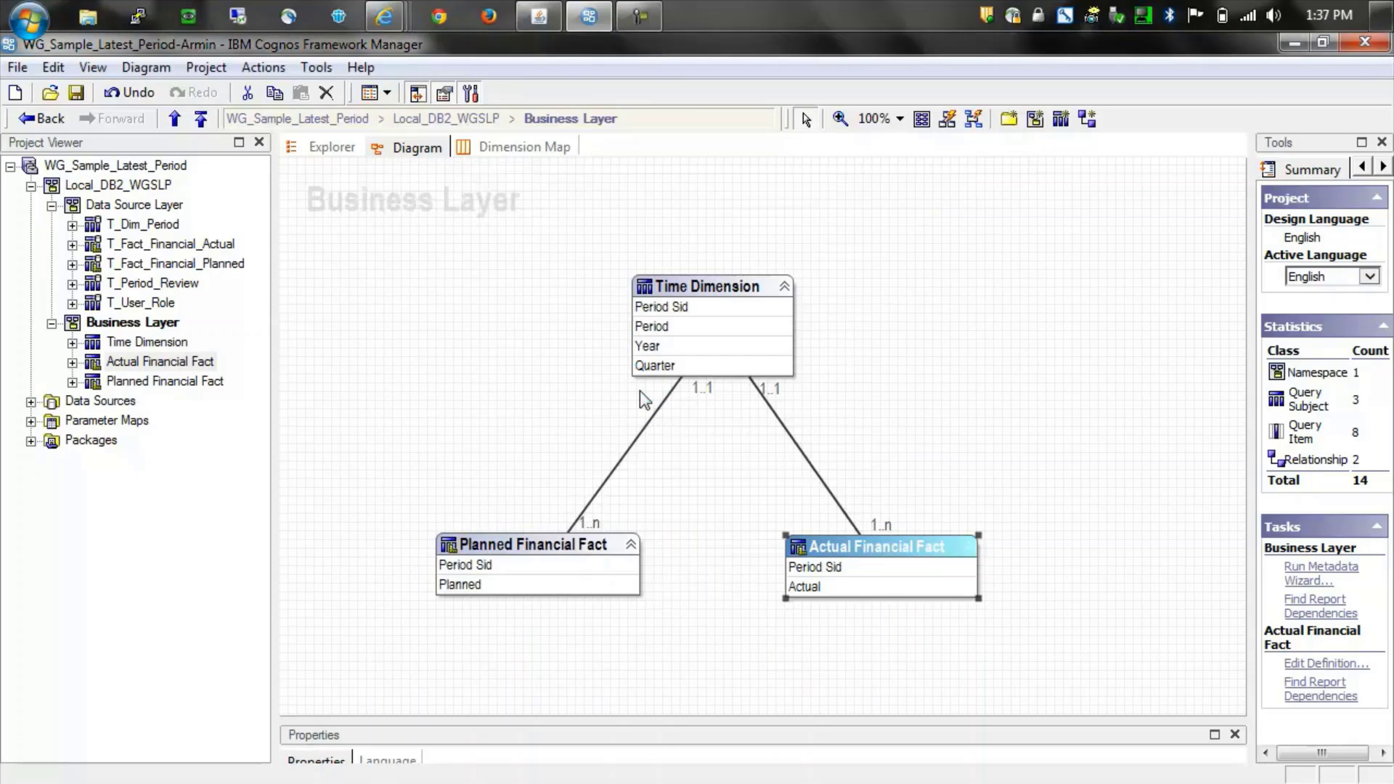
# - Check that the Time Dimension's User Filter now resolves to the new user's ID
pyautogui.doubleClick(693, 292)
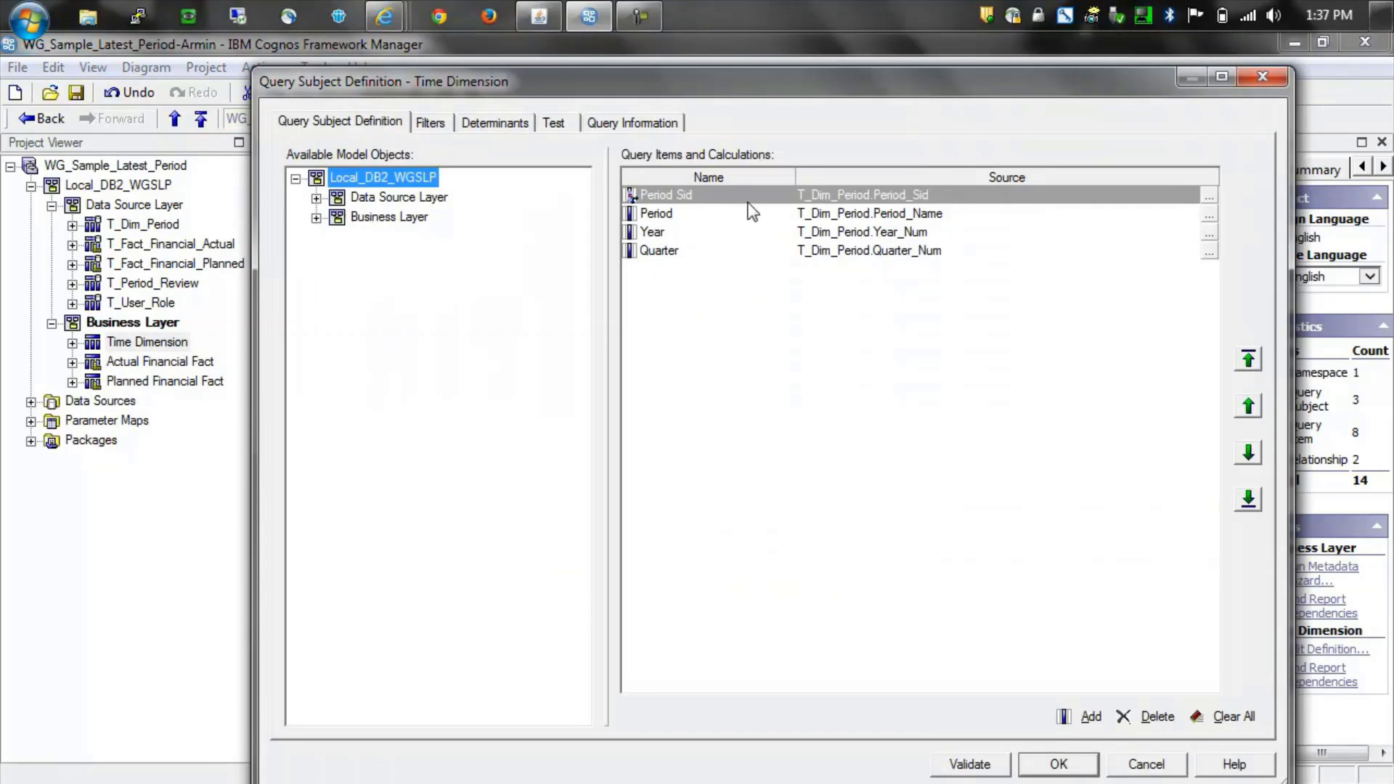
pyautogui.click(428, 124)
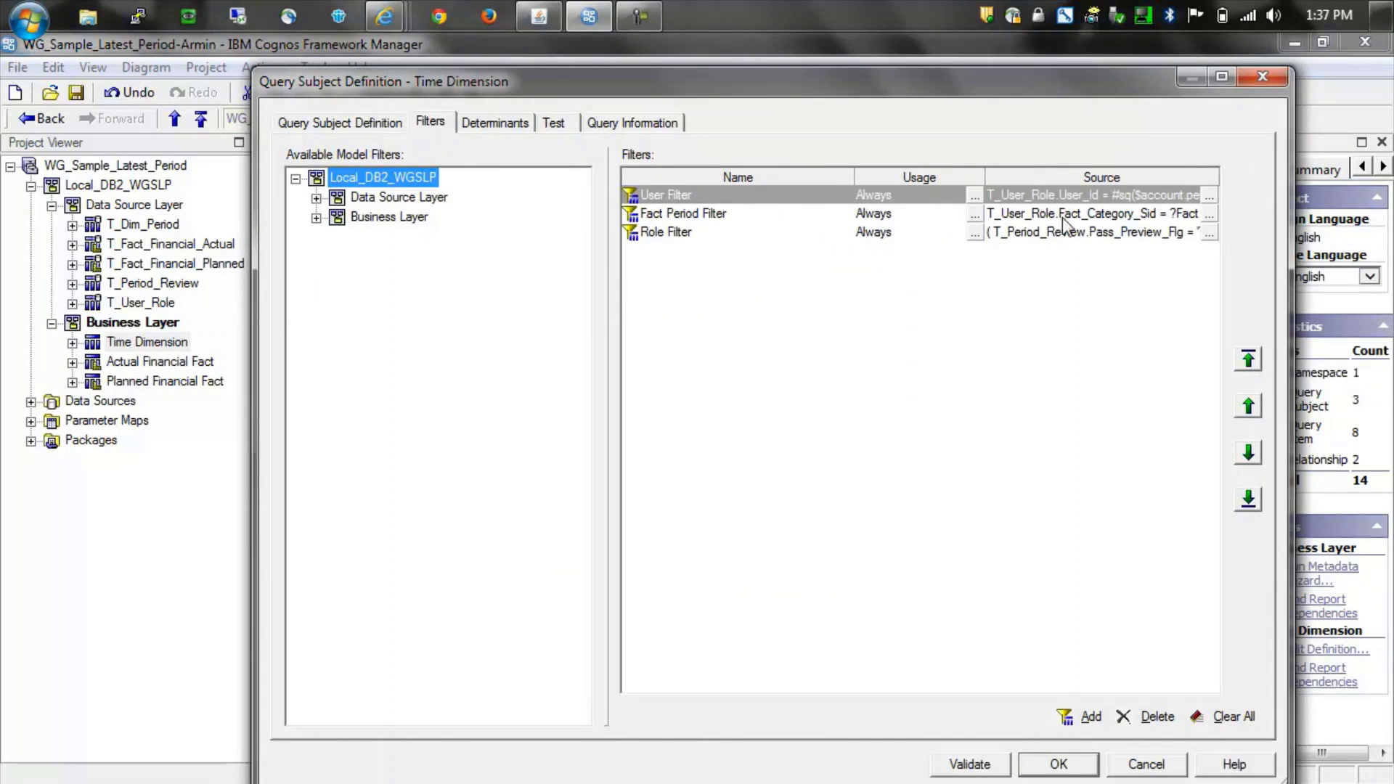
pyautogui.click(1210, 196)
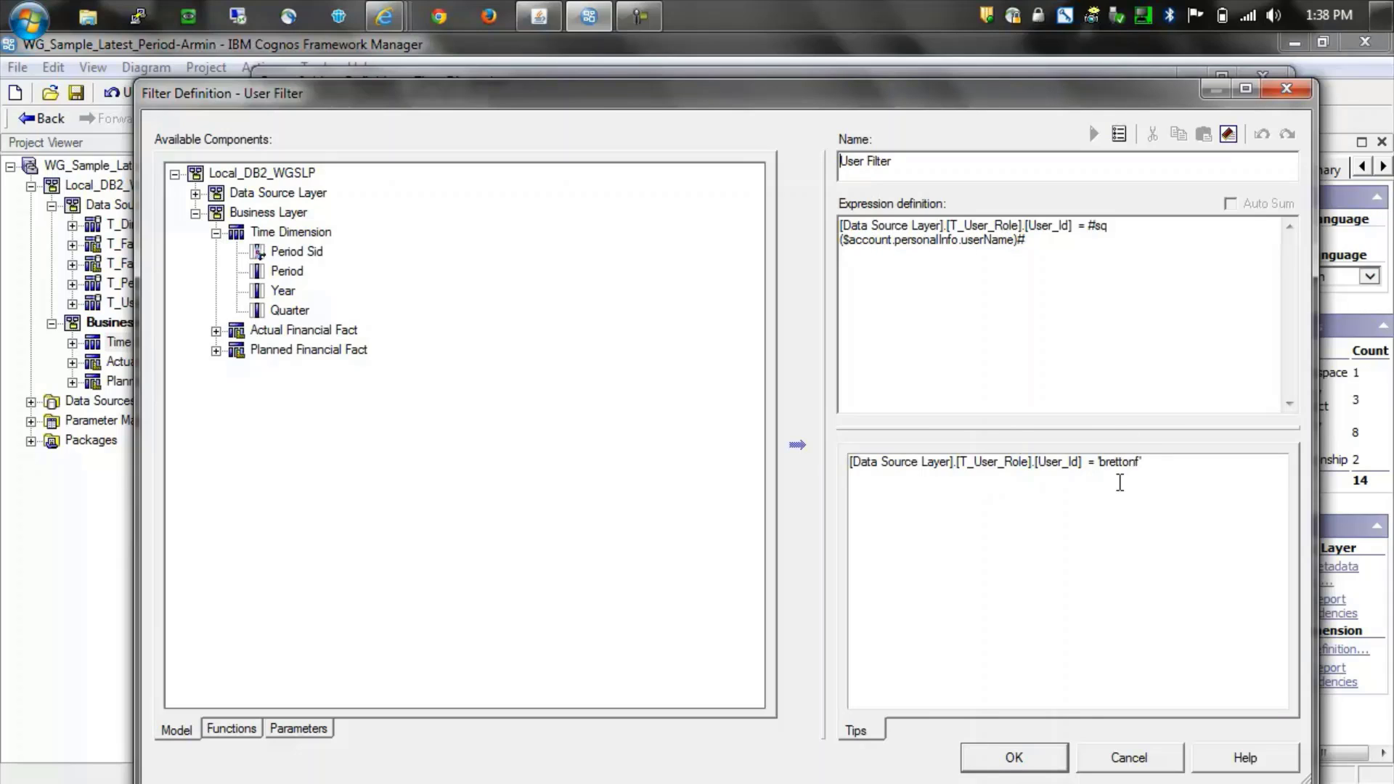
pyautogui.click(1134, 760)
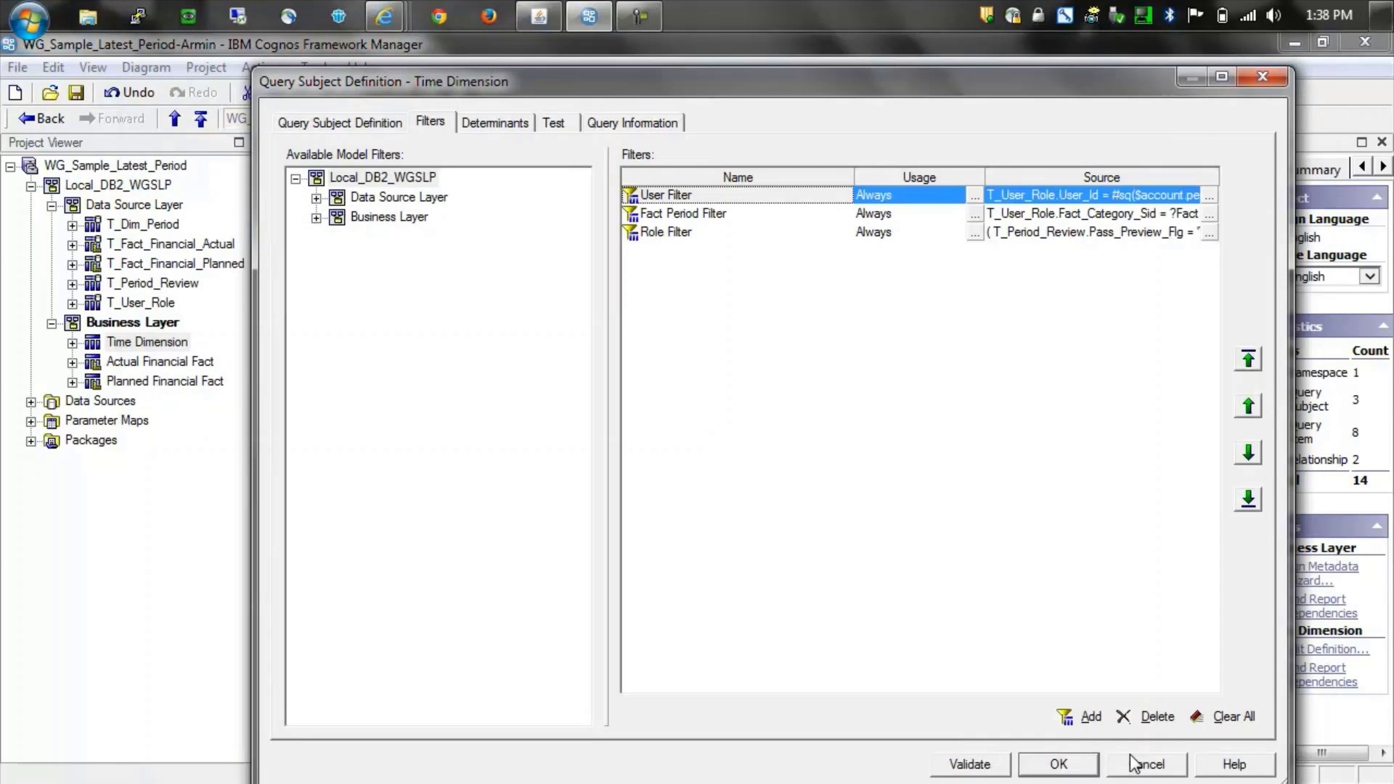
pyautogui.click(1135, 762)
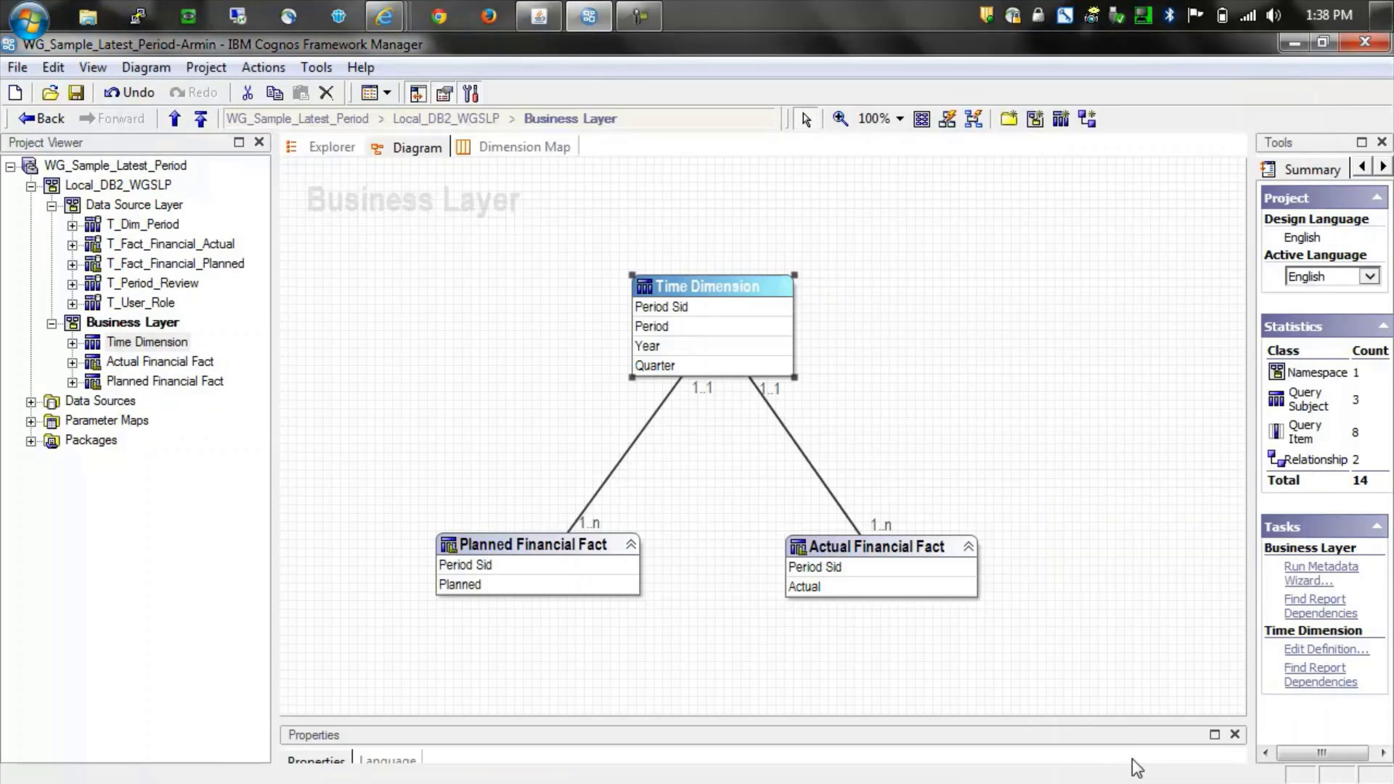
# - Log off, then log back on as the test user with their ID and password
pyautogui.click(206, 69)
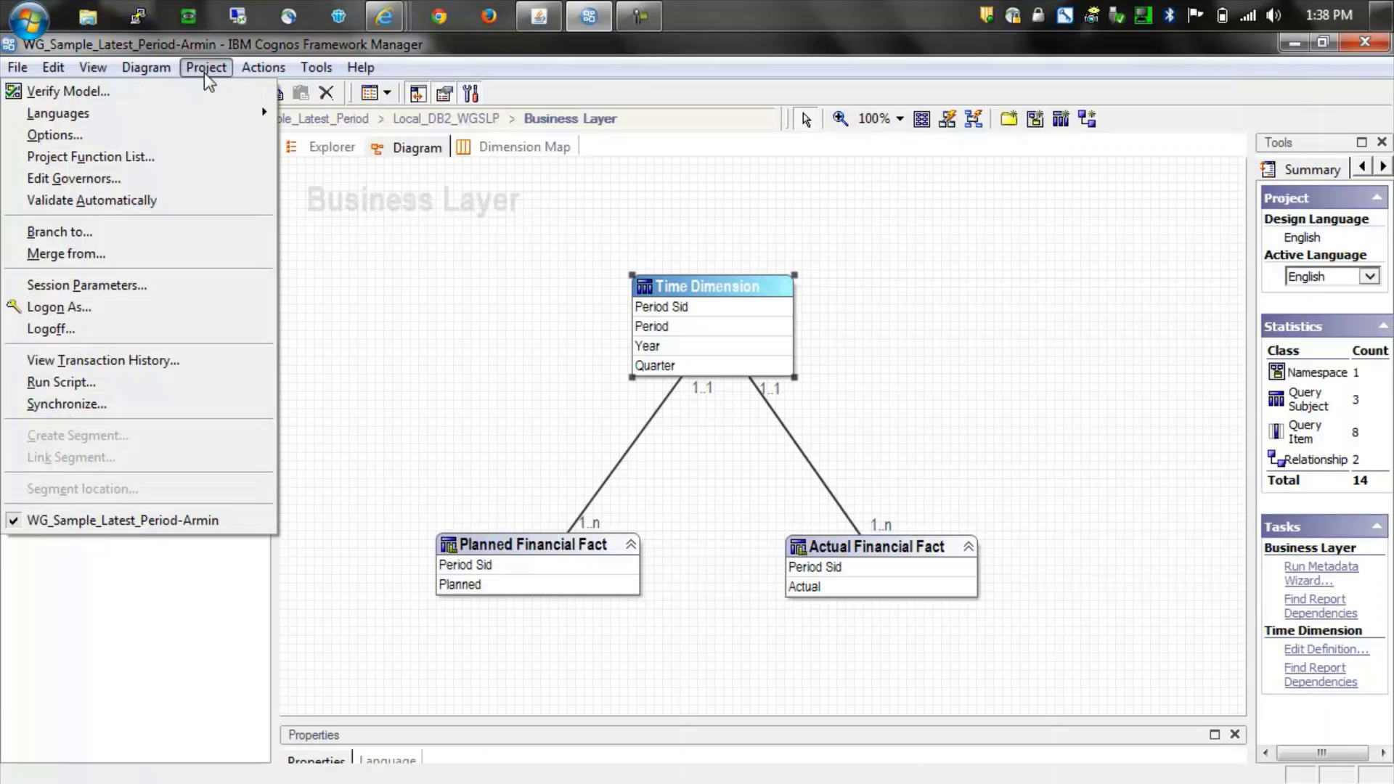
pyautogui.click(99, 328)
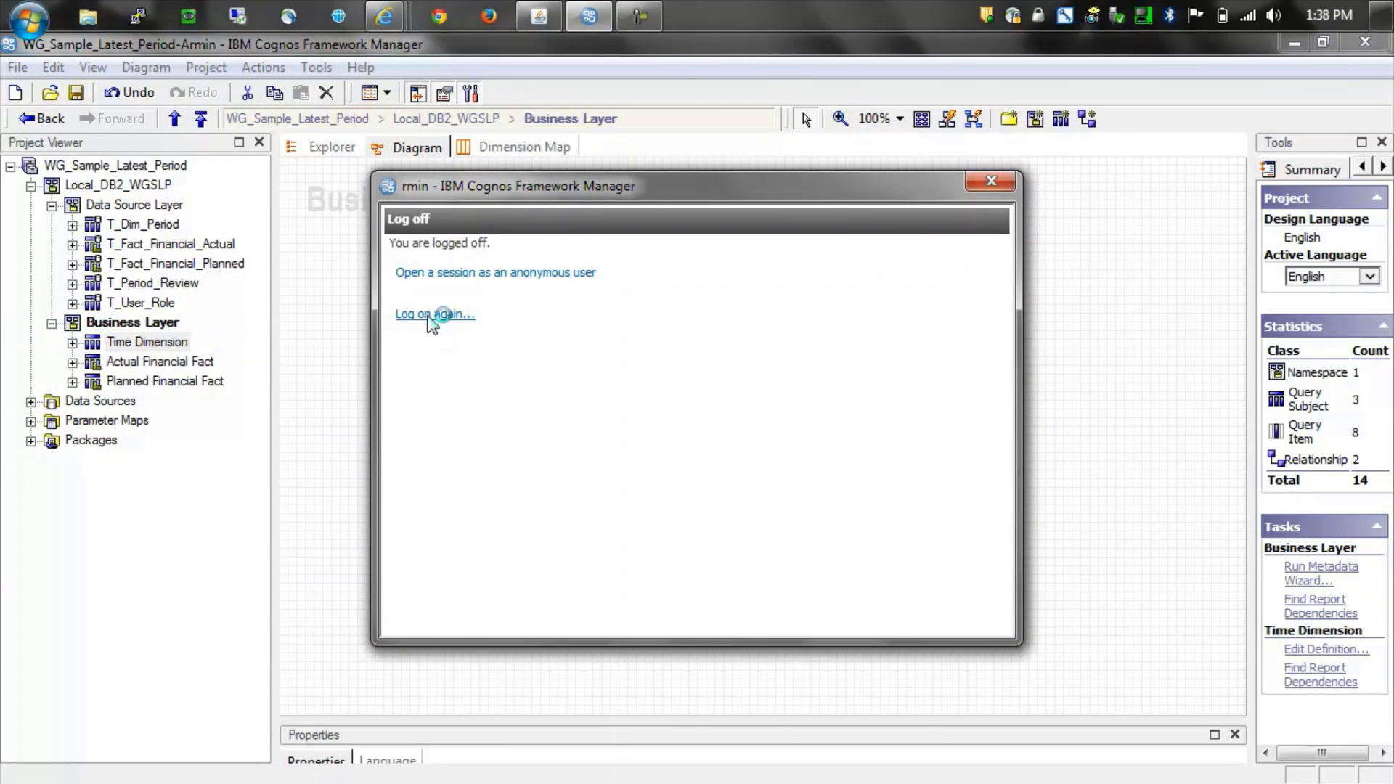
pyautogui.click(428, 313)
pyautogui.click(622, 390)
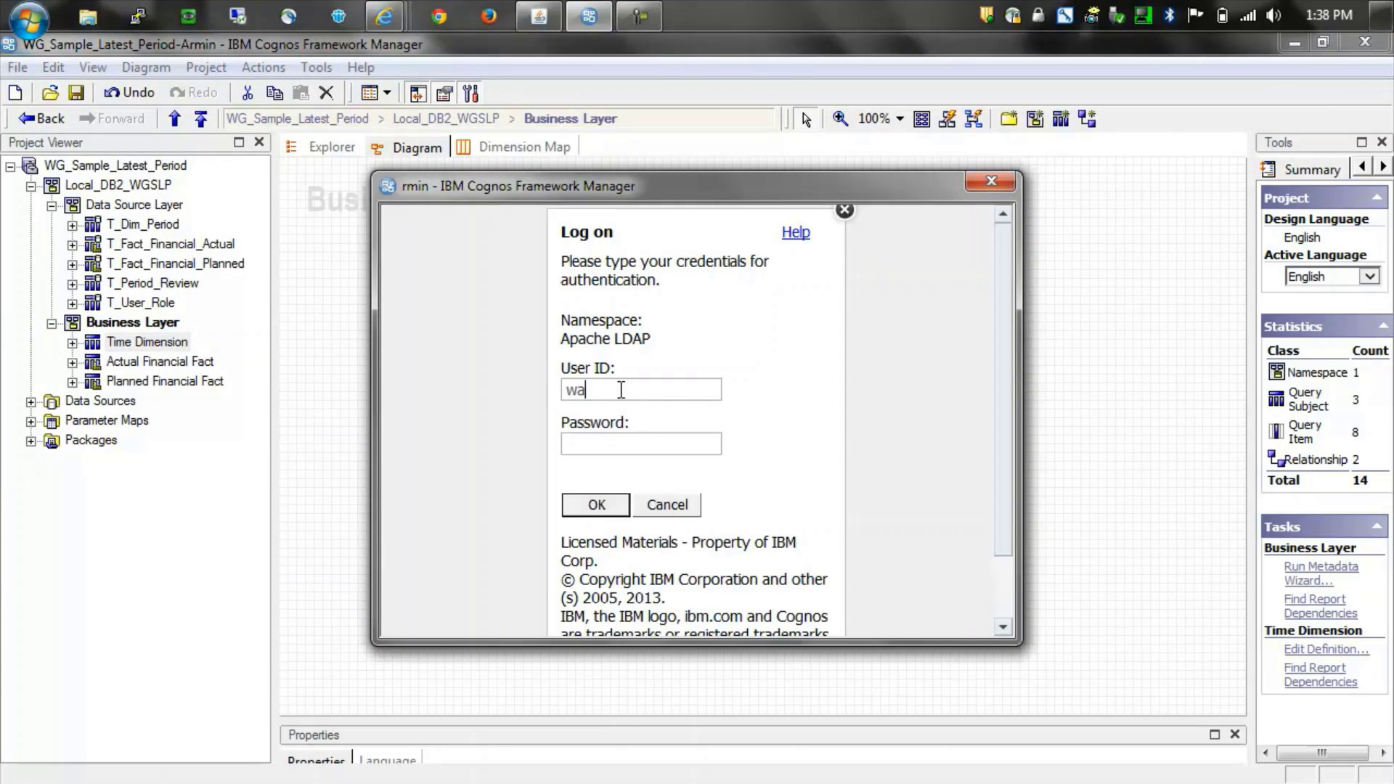
pyautogui.press('Tab')
pyautogui.write('●●●●●●●●●●●')
pyautogui.press('Return')
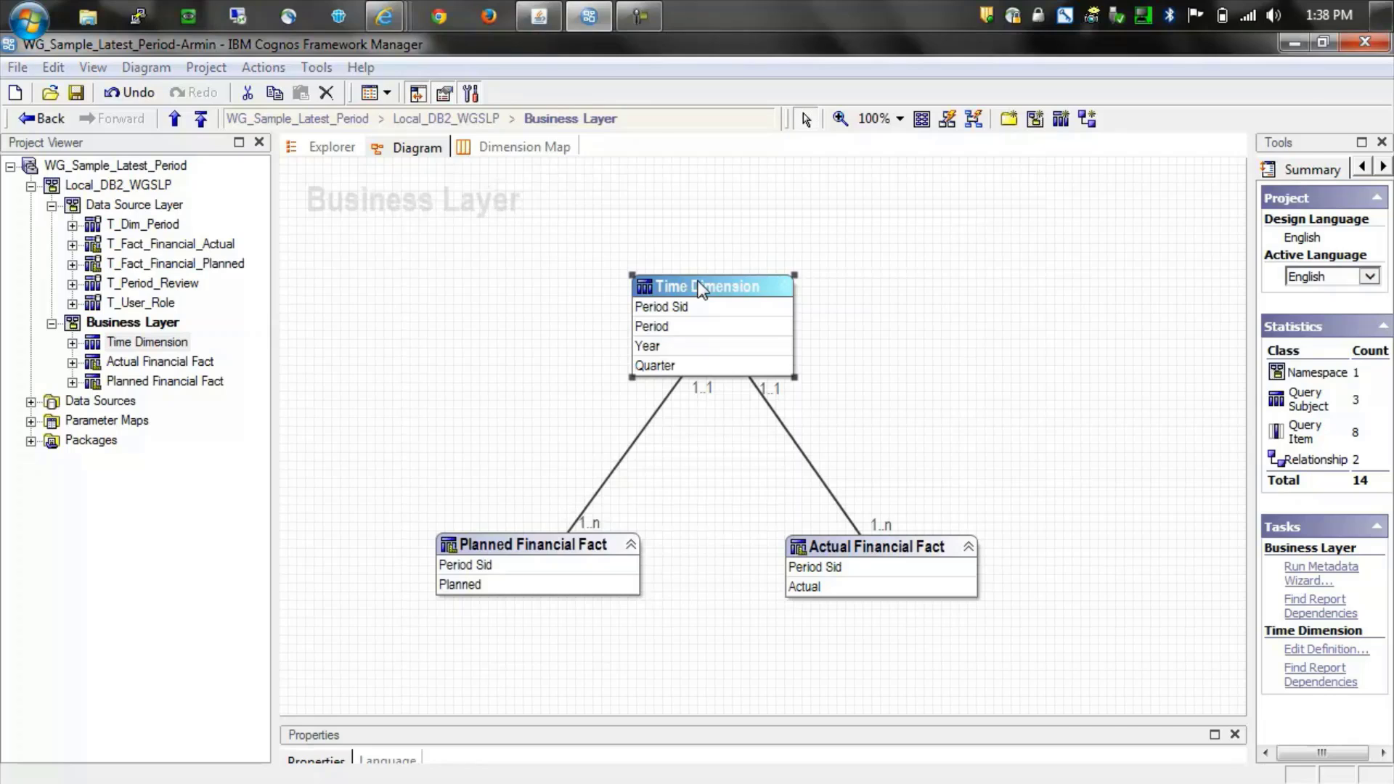
# - Review the Time Dimension's User Filter expression for the test user, then close both definitions
pyautogui.doubleClick(700, 291)
pyautogui.click(430, 115)
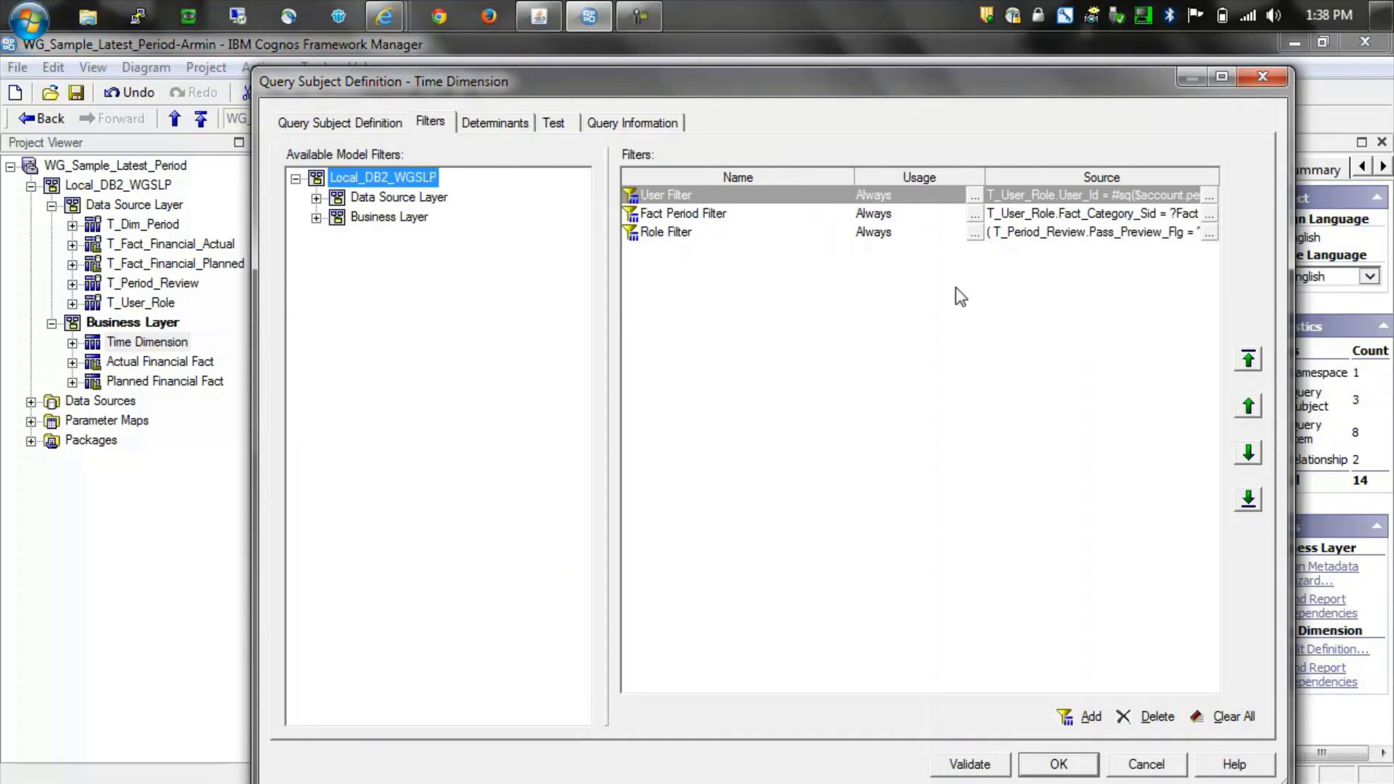
pyautogui.click(1208, 197)
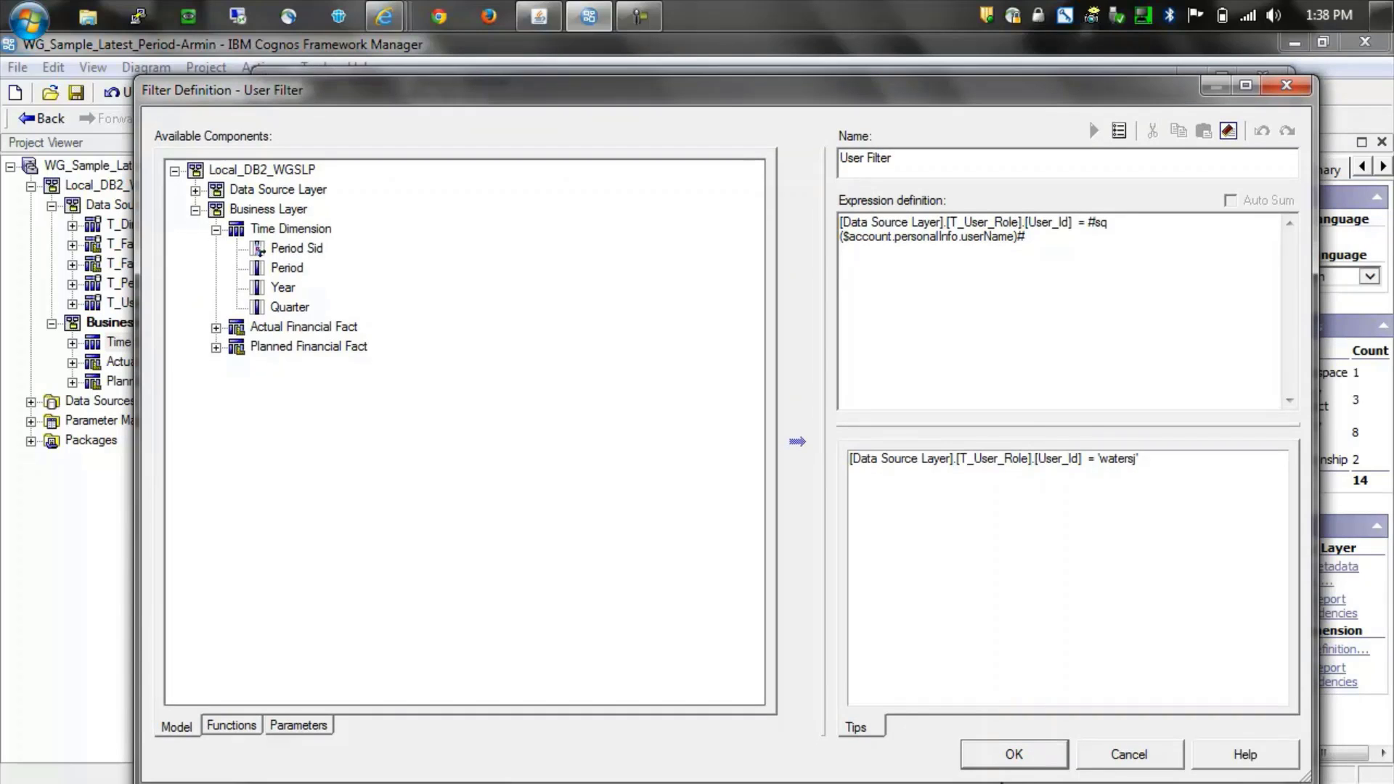
pyautogui.click(1004, 759)
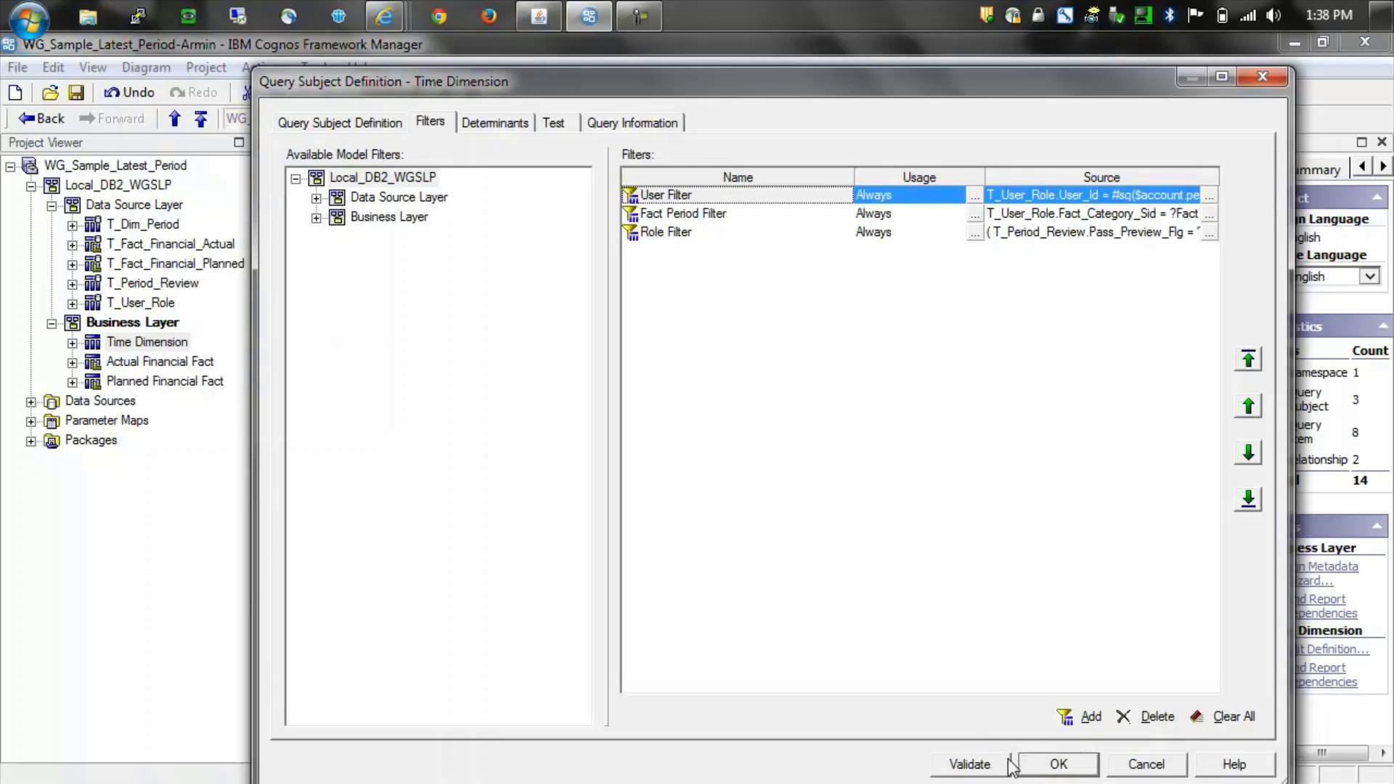
pyautogui.click(1058, 764)
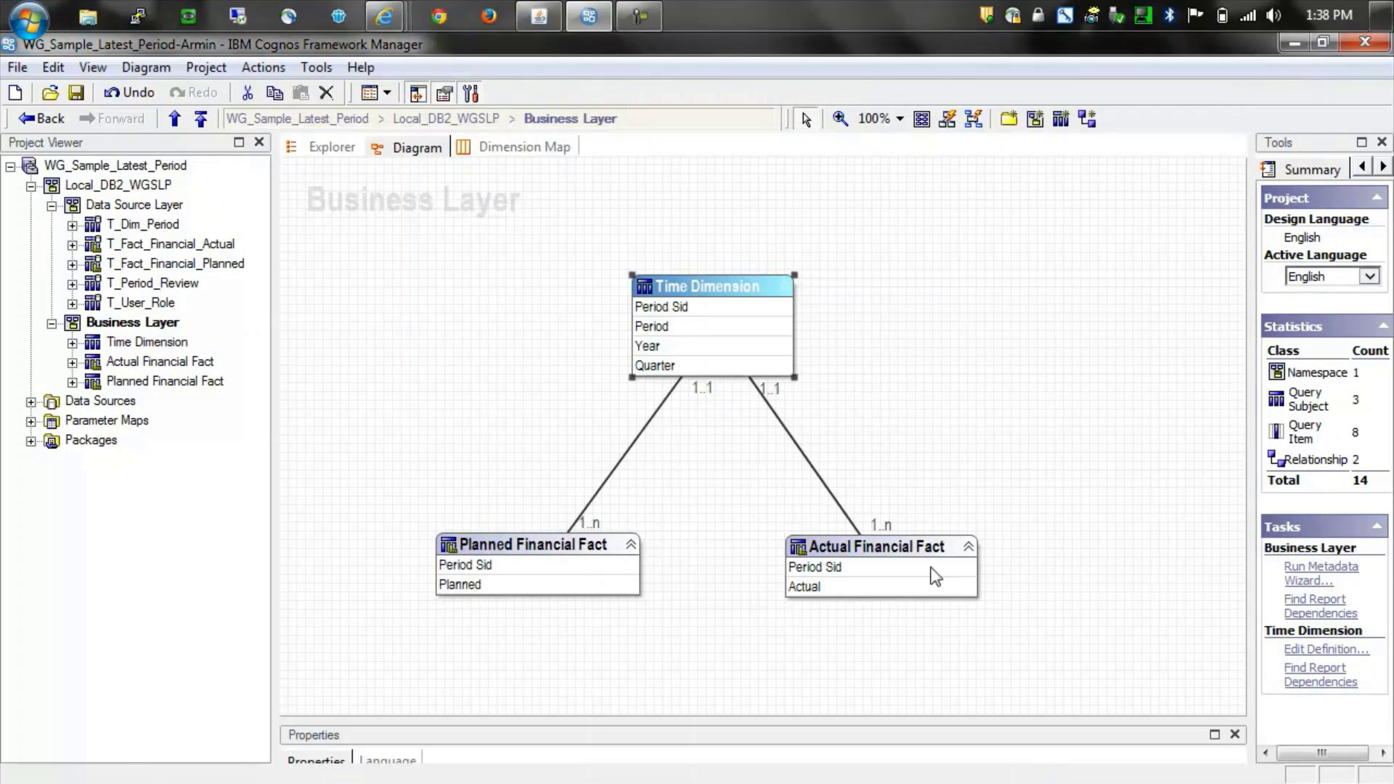
# - Test Time Dimension with Fact Period 1, returning only the 2013 Q1–Q4 quarters
pyautogui.rightClick(705, 288)
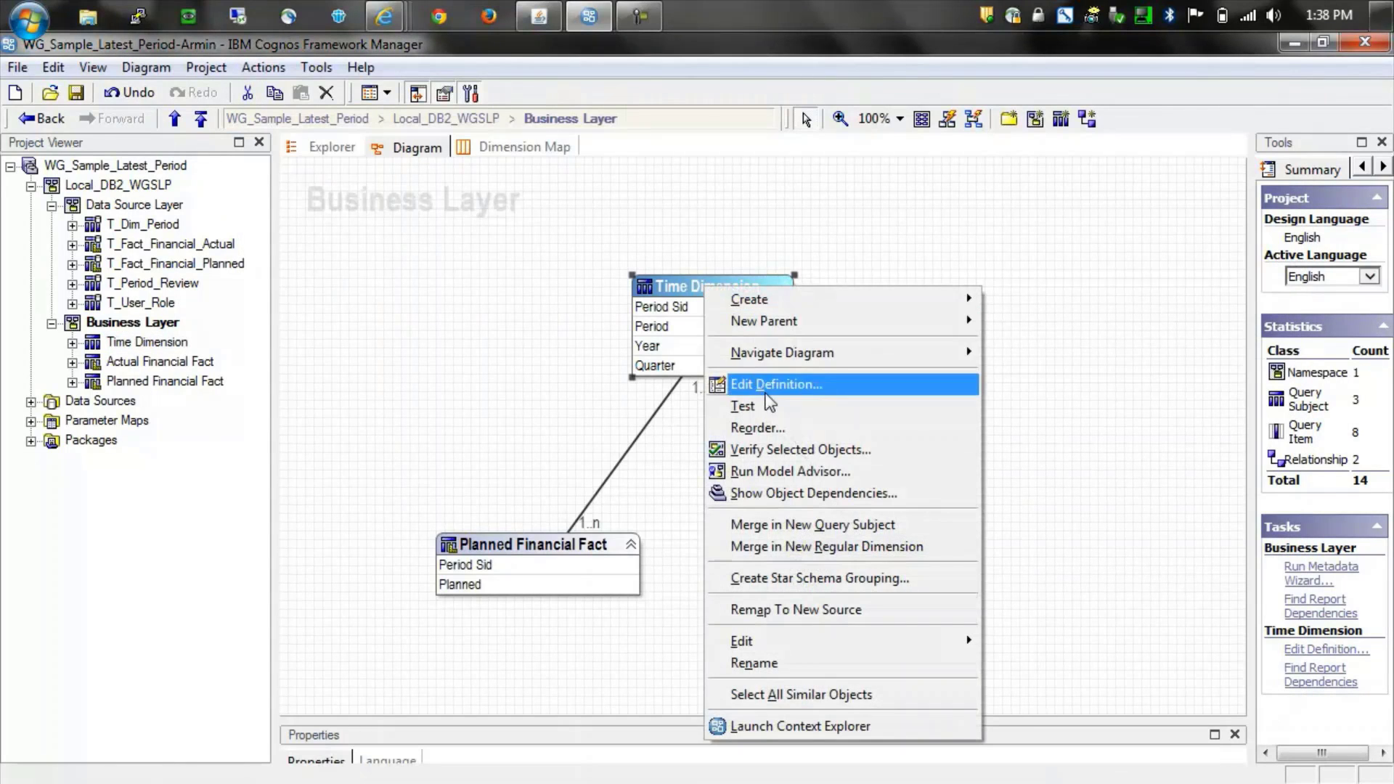
pyautogui.click(772, 416)
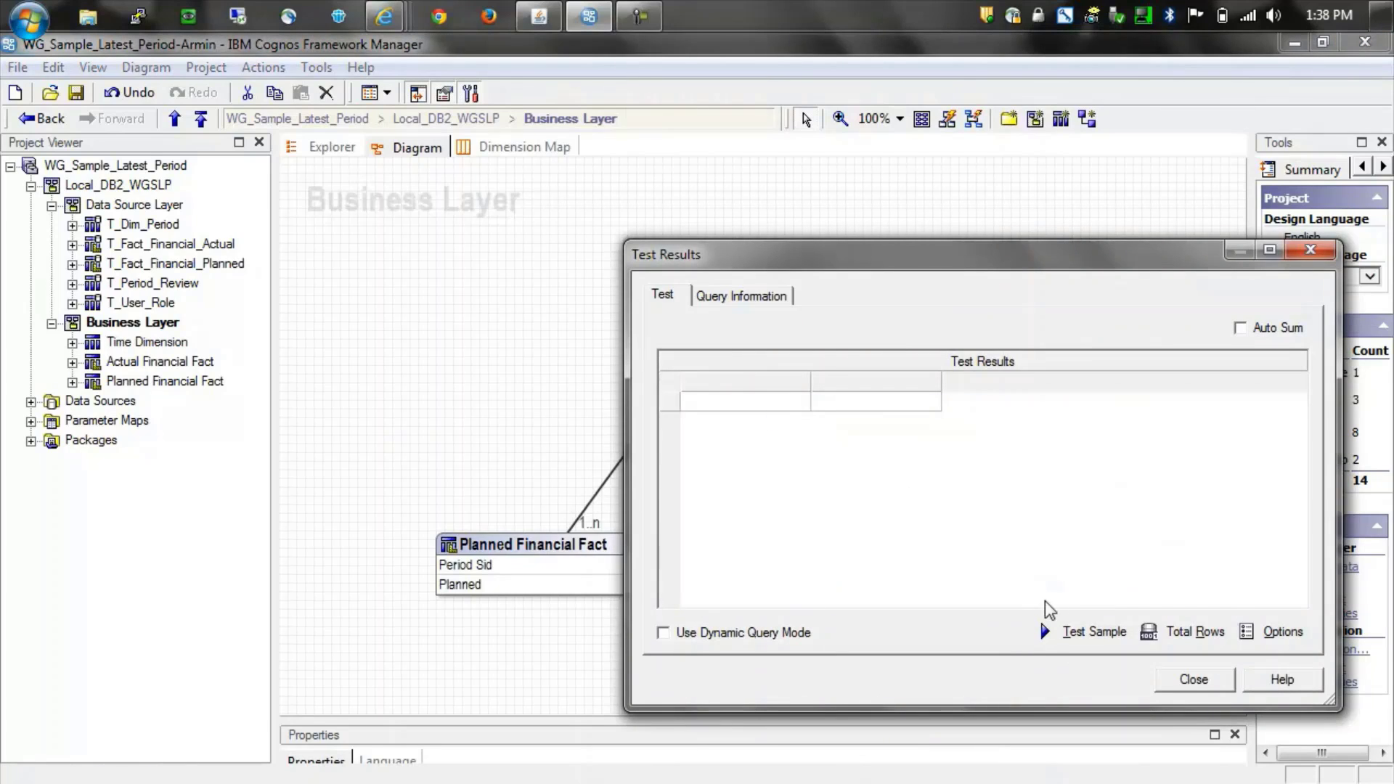
pyautogui.click(1104, 639)
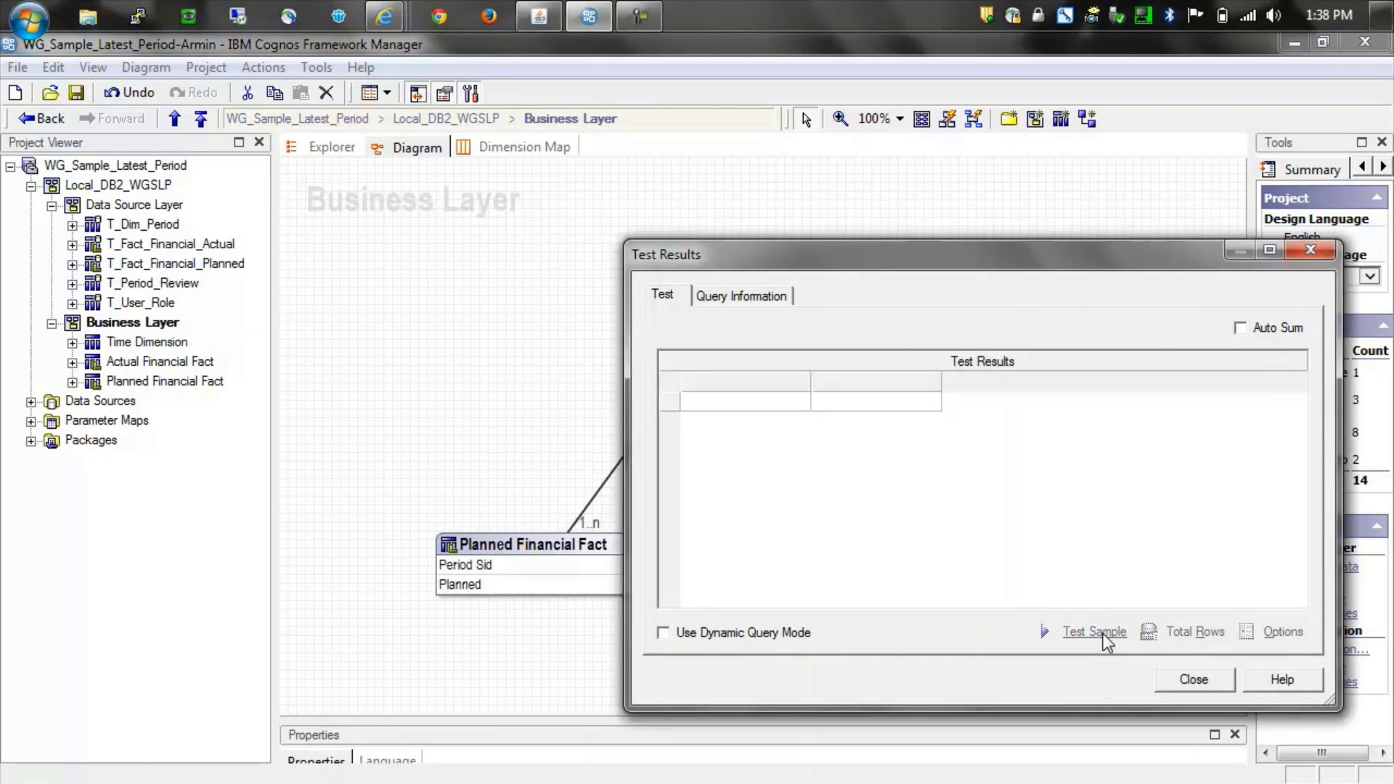
pyautogui.click(1054, 345)
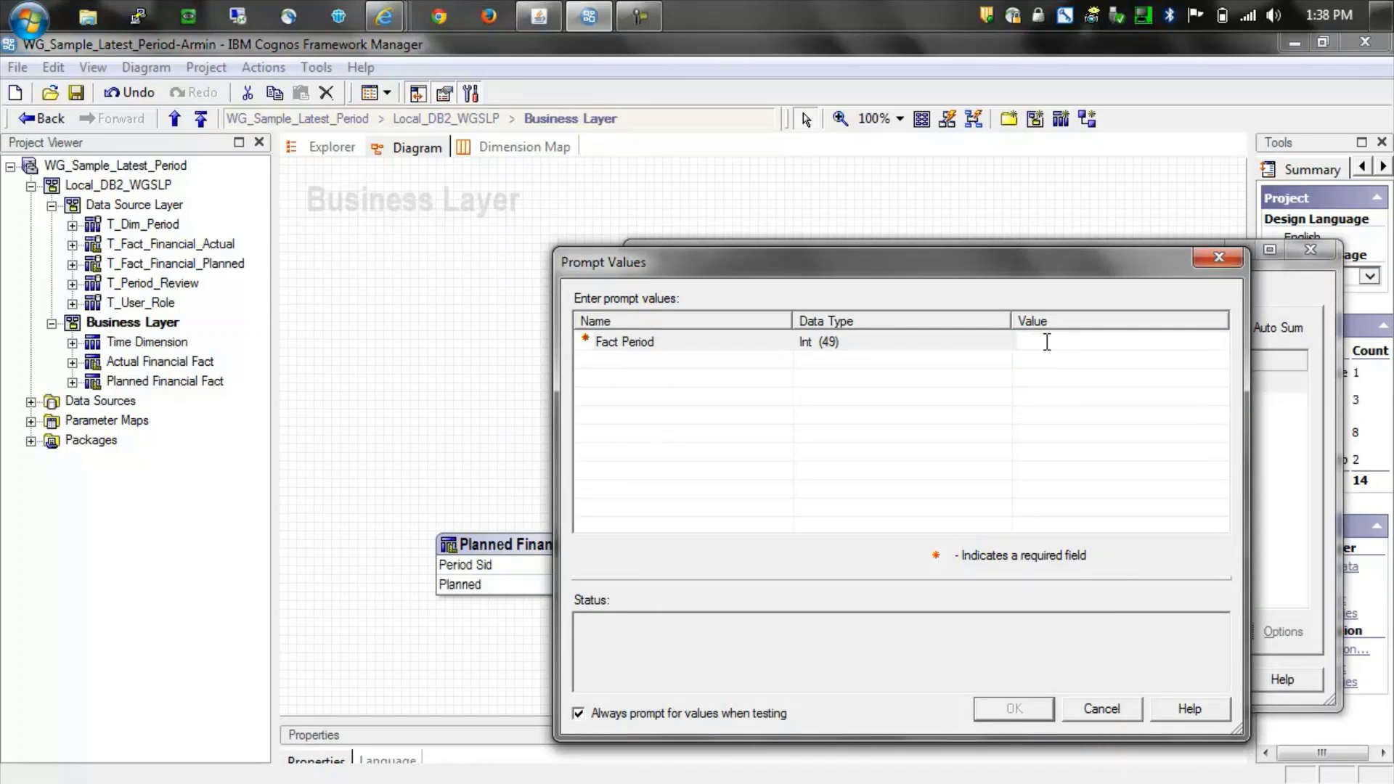
pyautogui.write('1')
pyautogui.press('Return')
pyautogui.click(1026, 709)
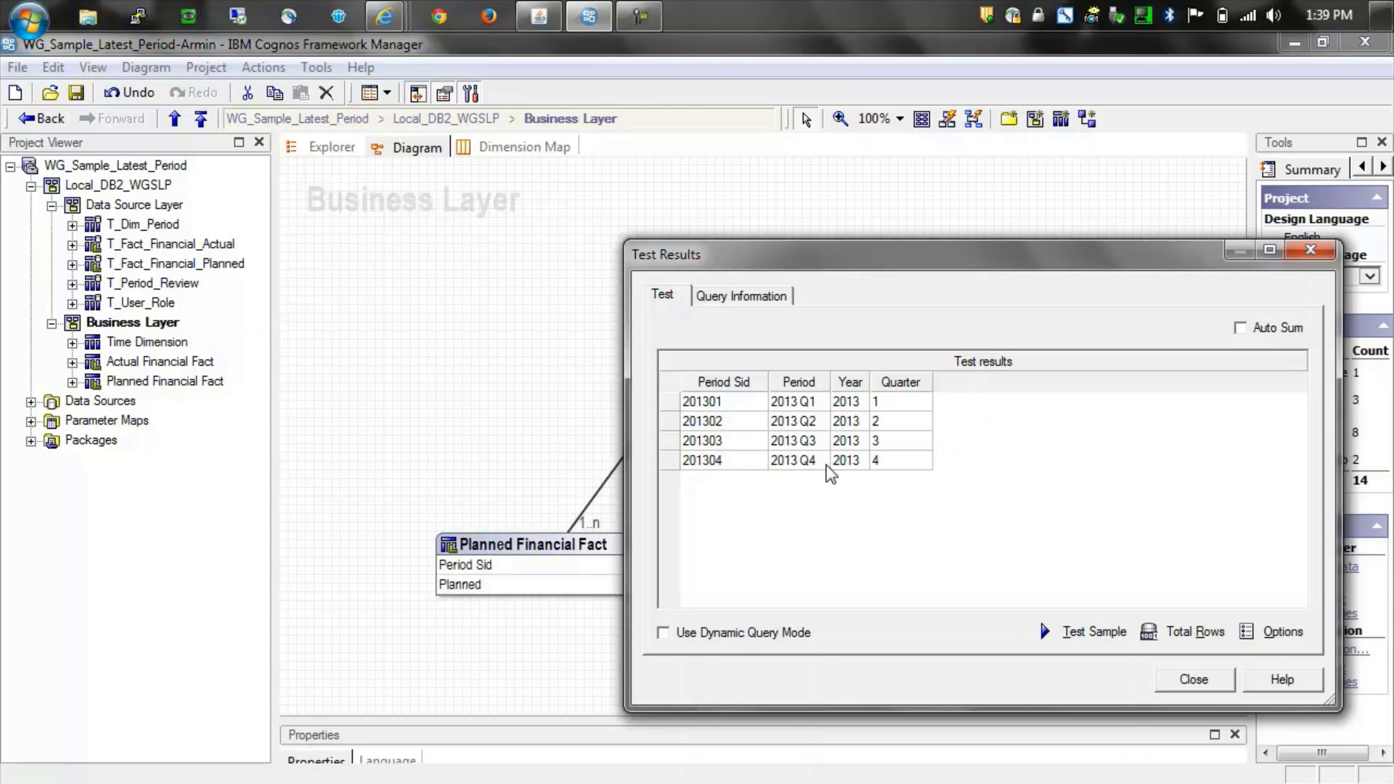
pyautogui.click(1194, 679)
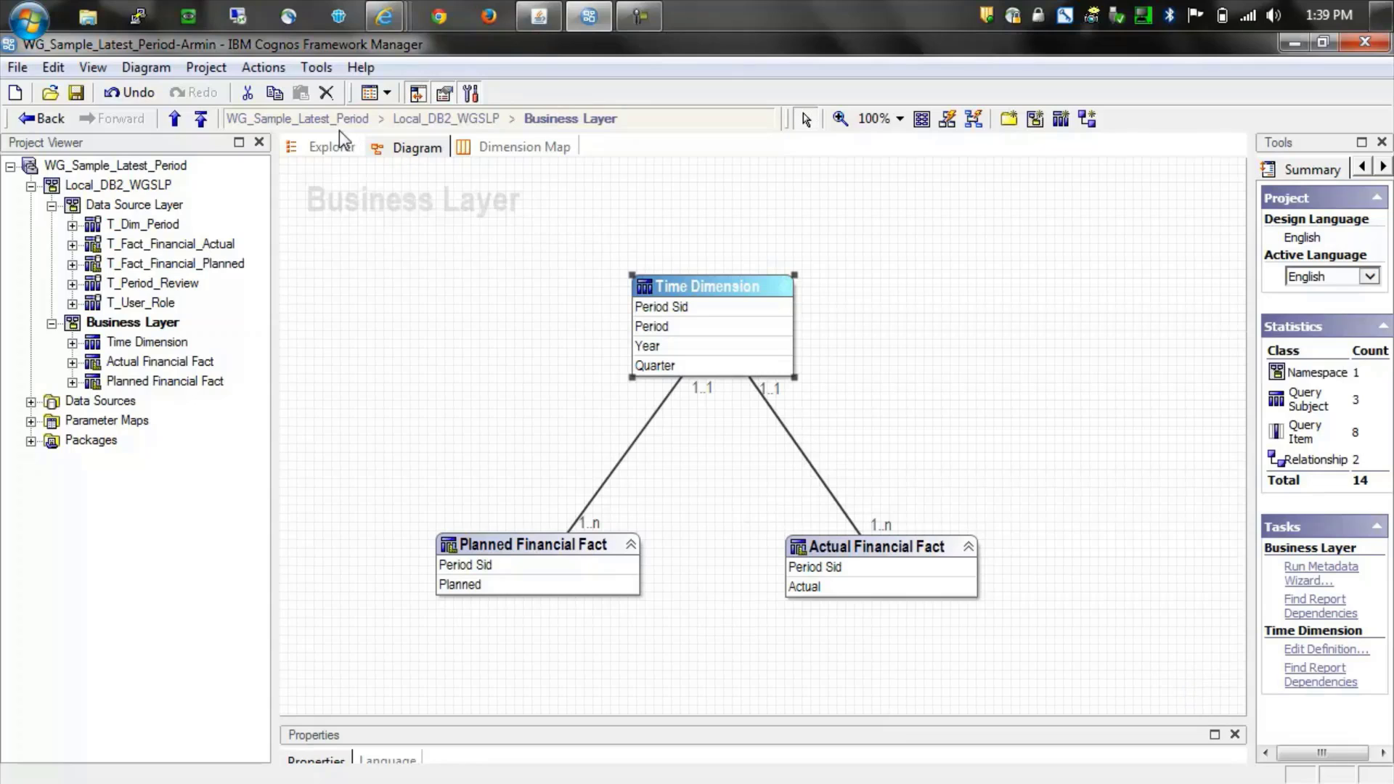
# - Log off and log on as the second user with their ID and password
pyautogui.click(206, 68)
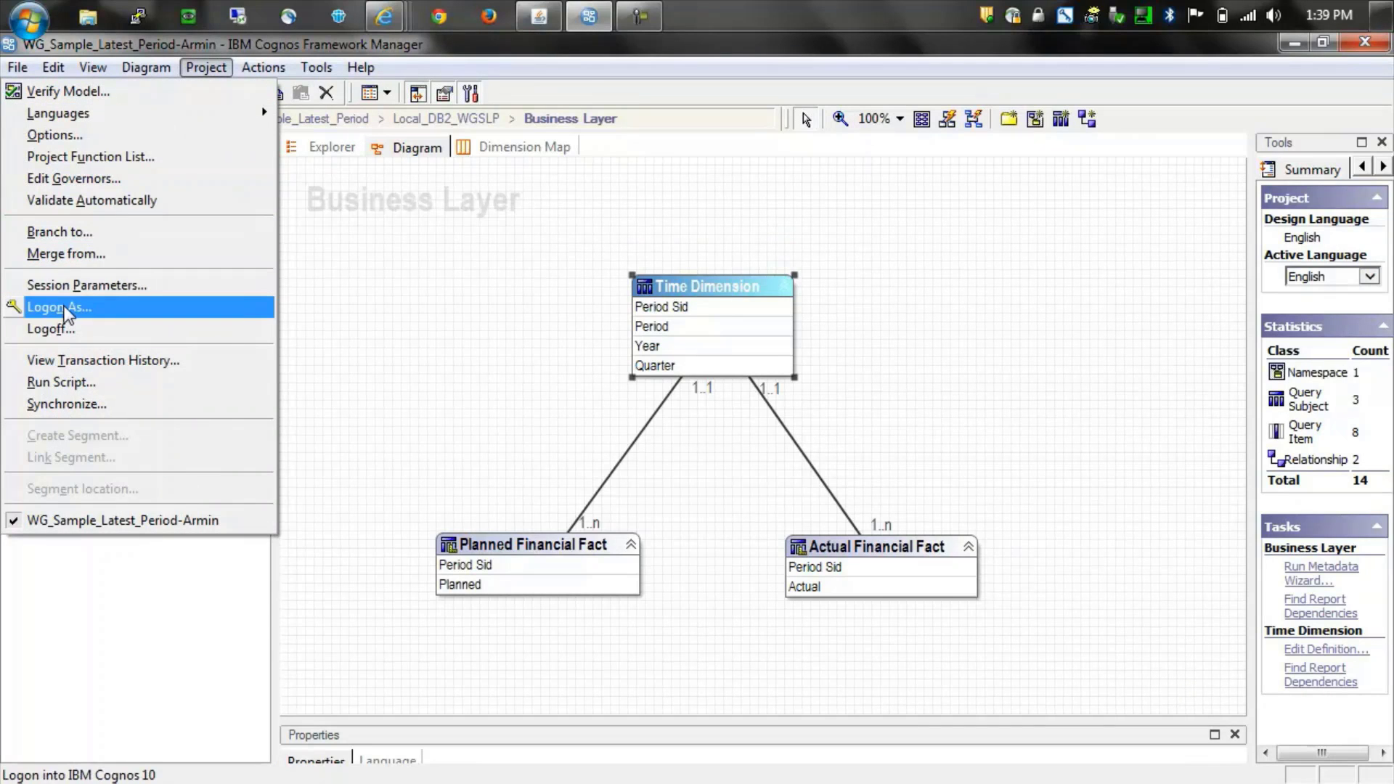
pyautogui.click(67, 332)
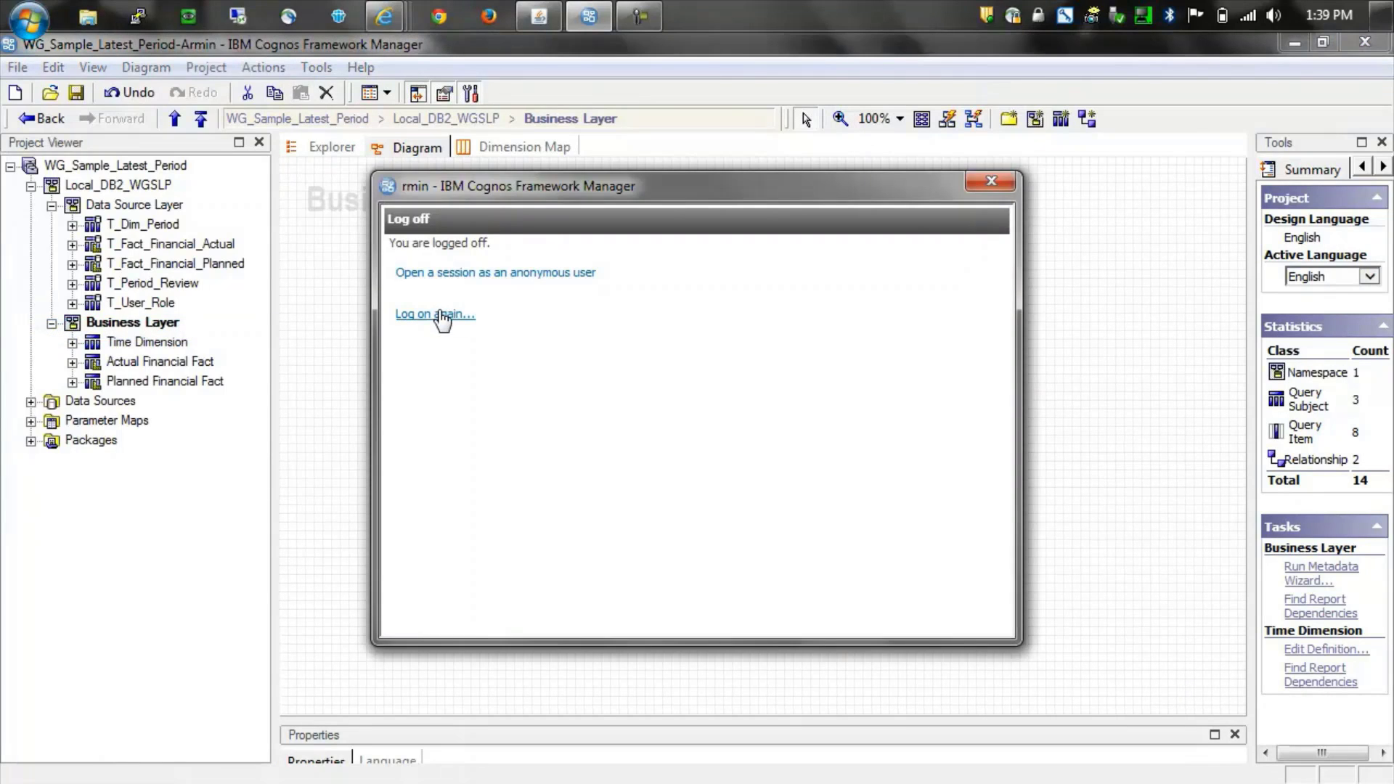
pyautogui.click(441, 315)
pyautogui.click(603, 392)
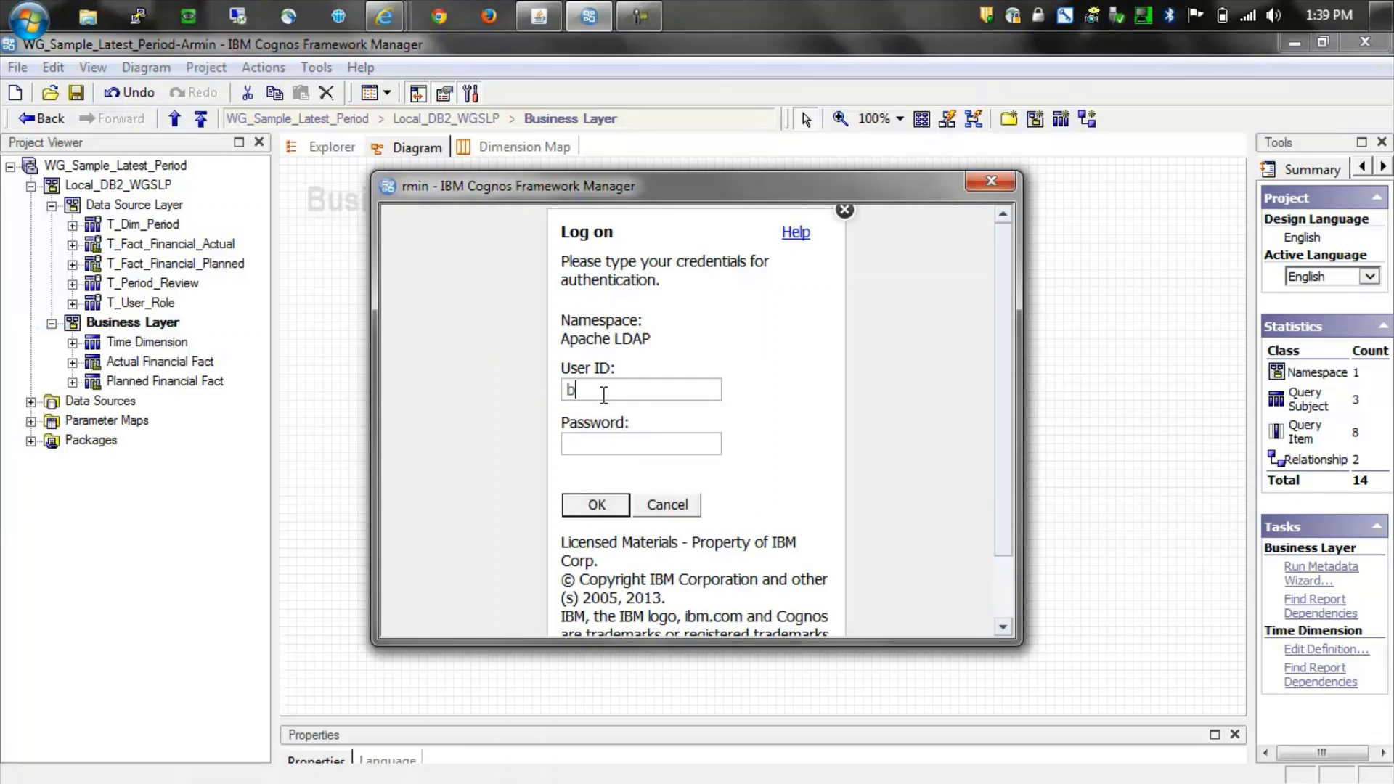
pyautogui.press('Tab')
pyautogui.write('**************')
pyautogui.press('Return')
# - Test Time Dimension with Fact Period 1, then Fact Period 2, returning 2013 Q1 through 2014 Q2
pyautogui.rightClick(711, 295)
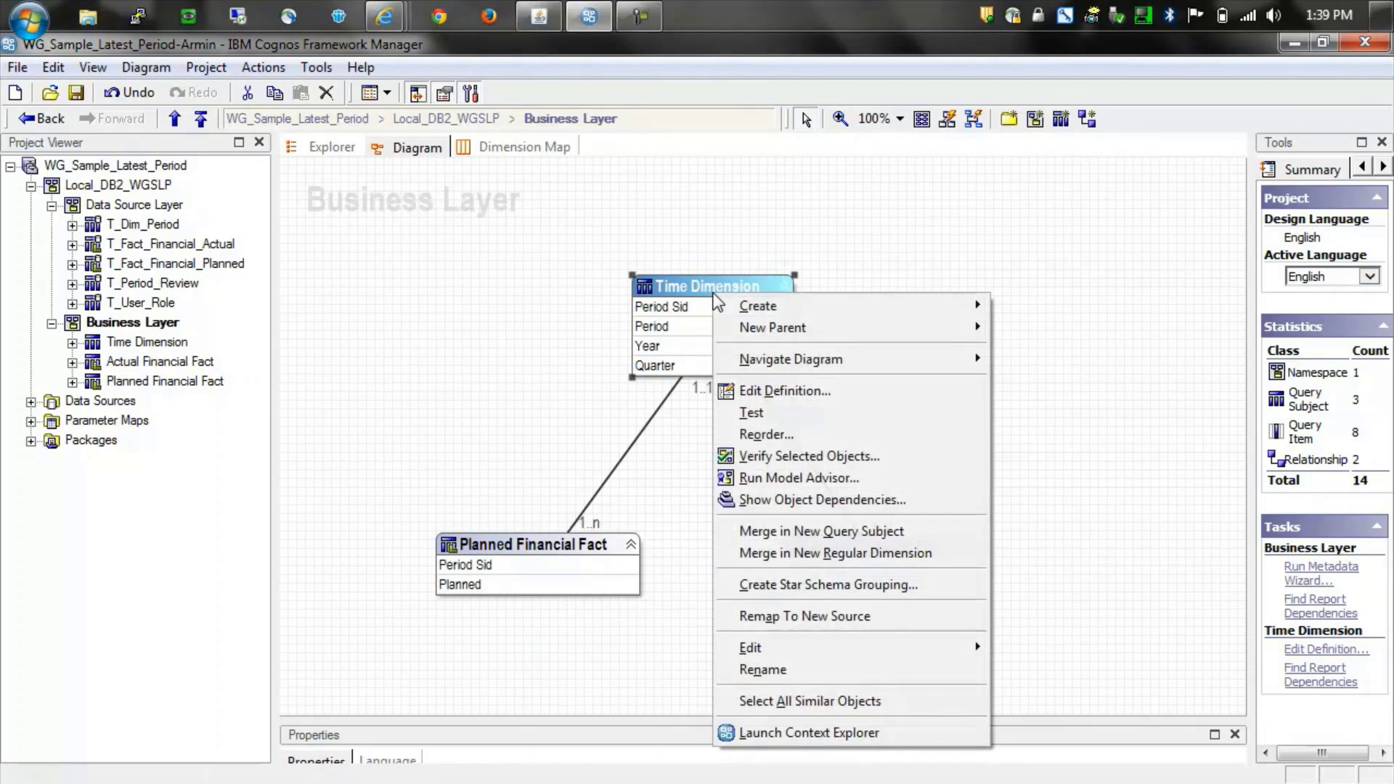
pyautogui.click(770, 412)
pyautogui.click(1082, 630)
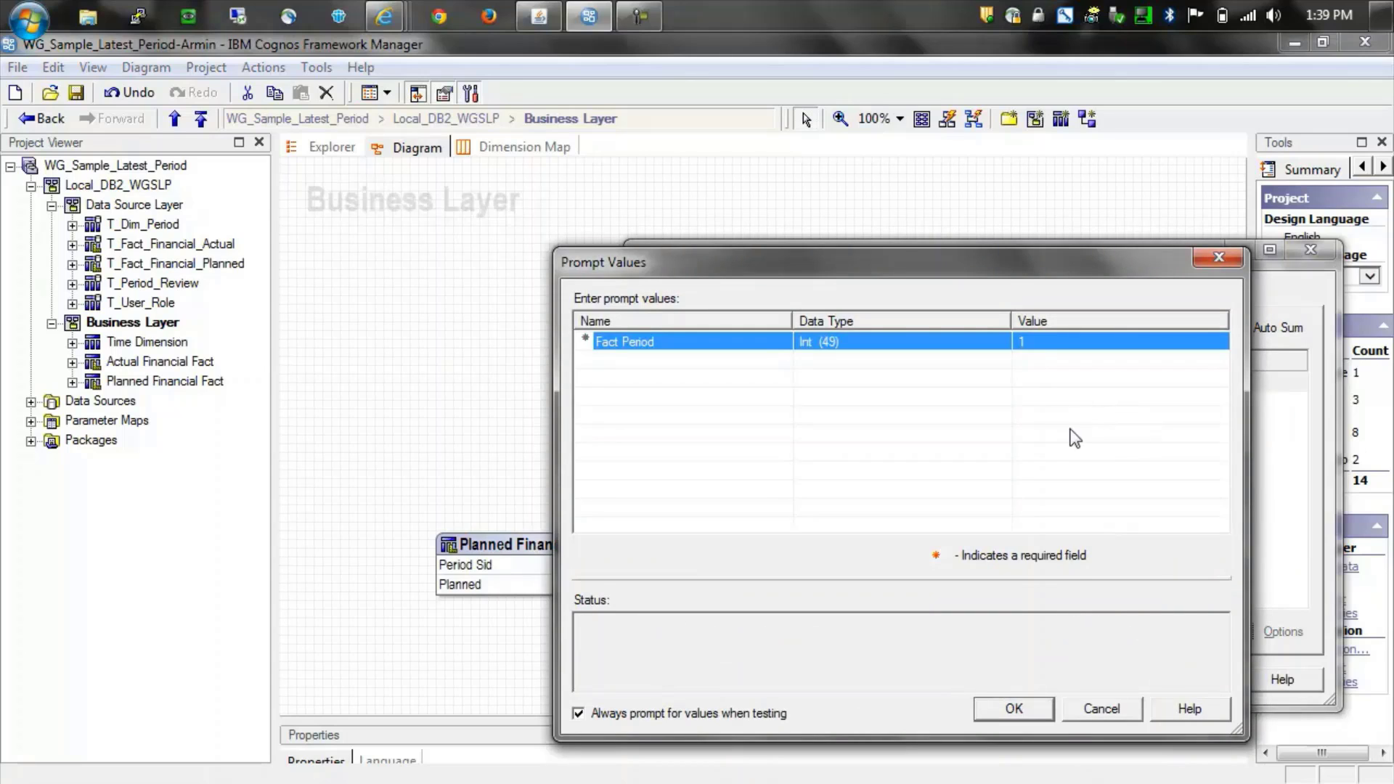
pyautogui.click(1015, 709)
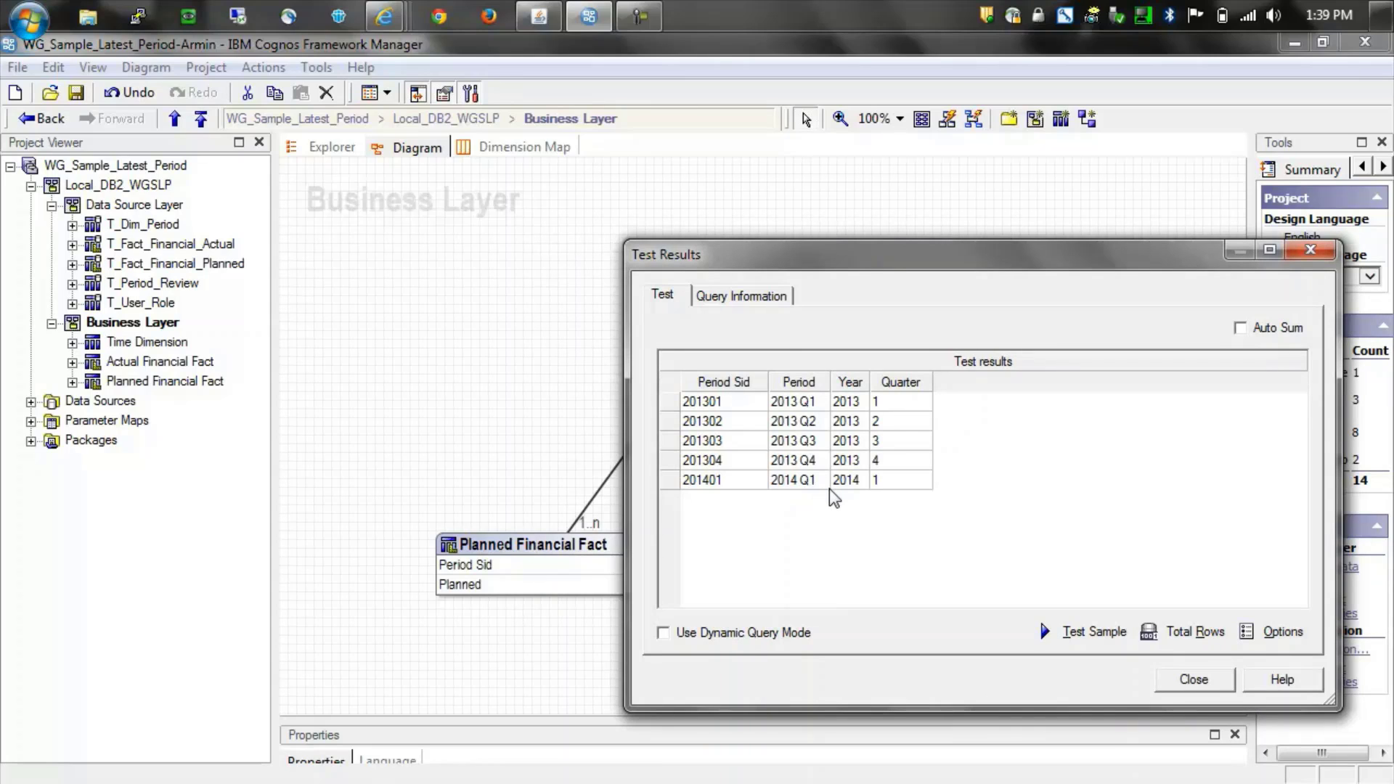
pyautogui.click(1096, 633)
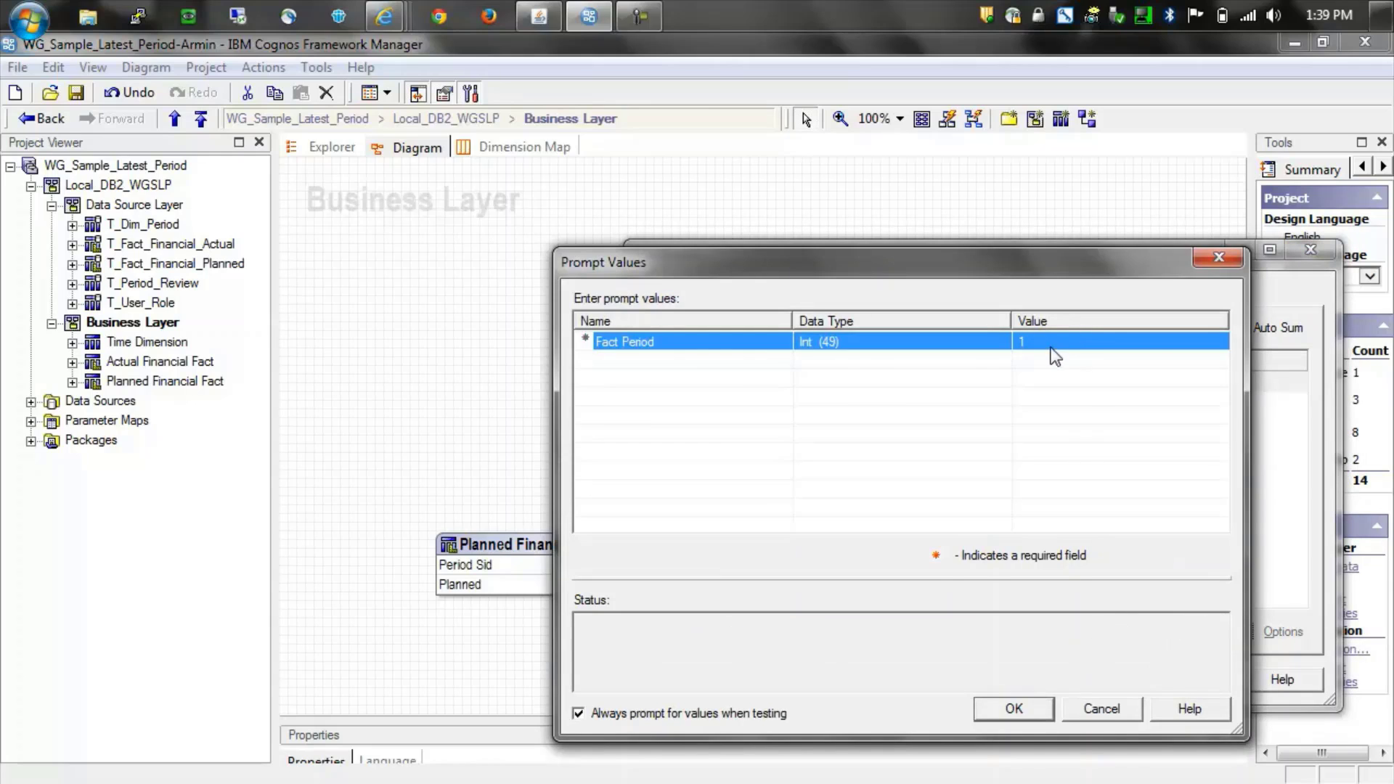
pyautogui.click(1047, 346)
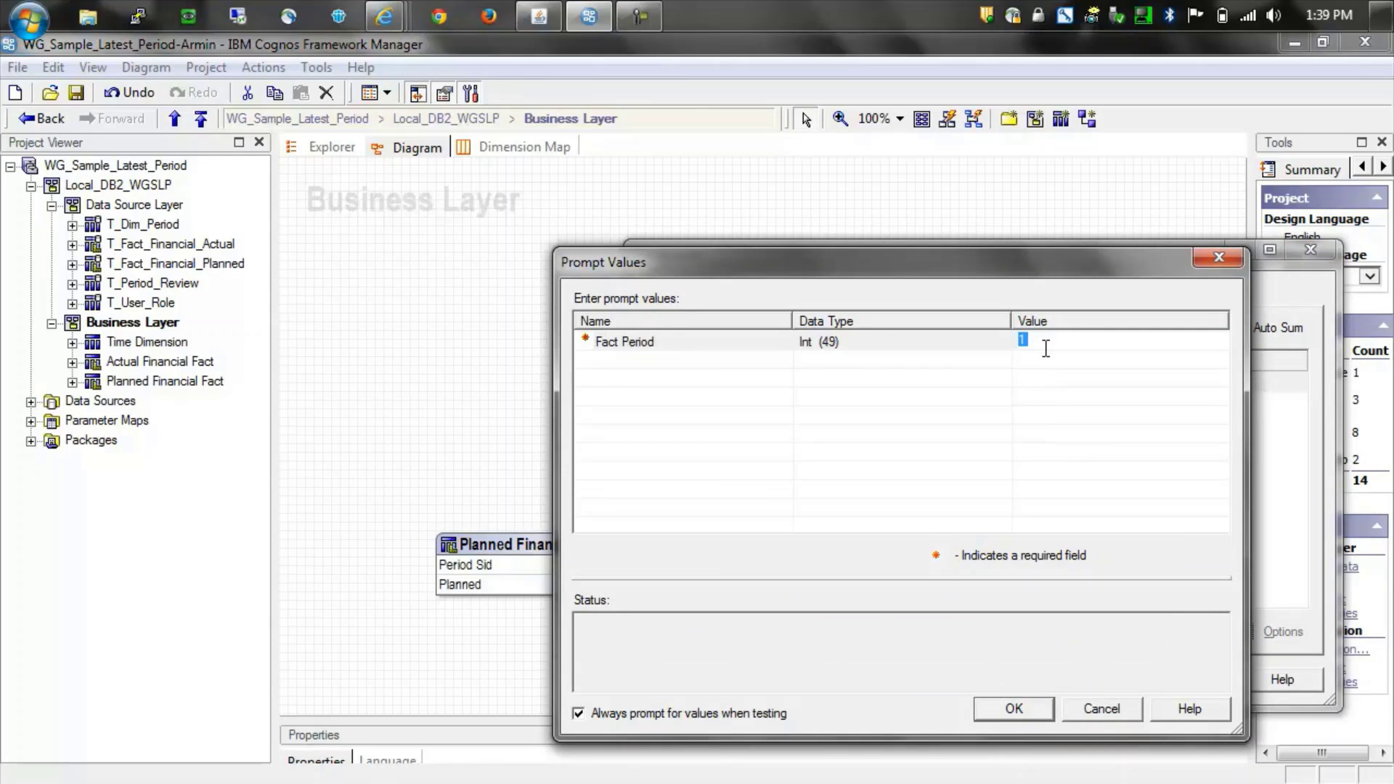
pyautogui.click(1010, 709)
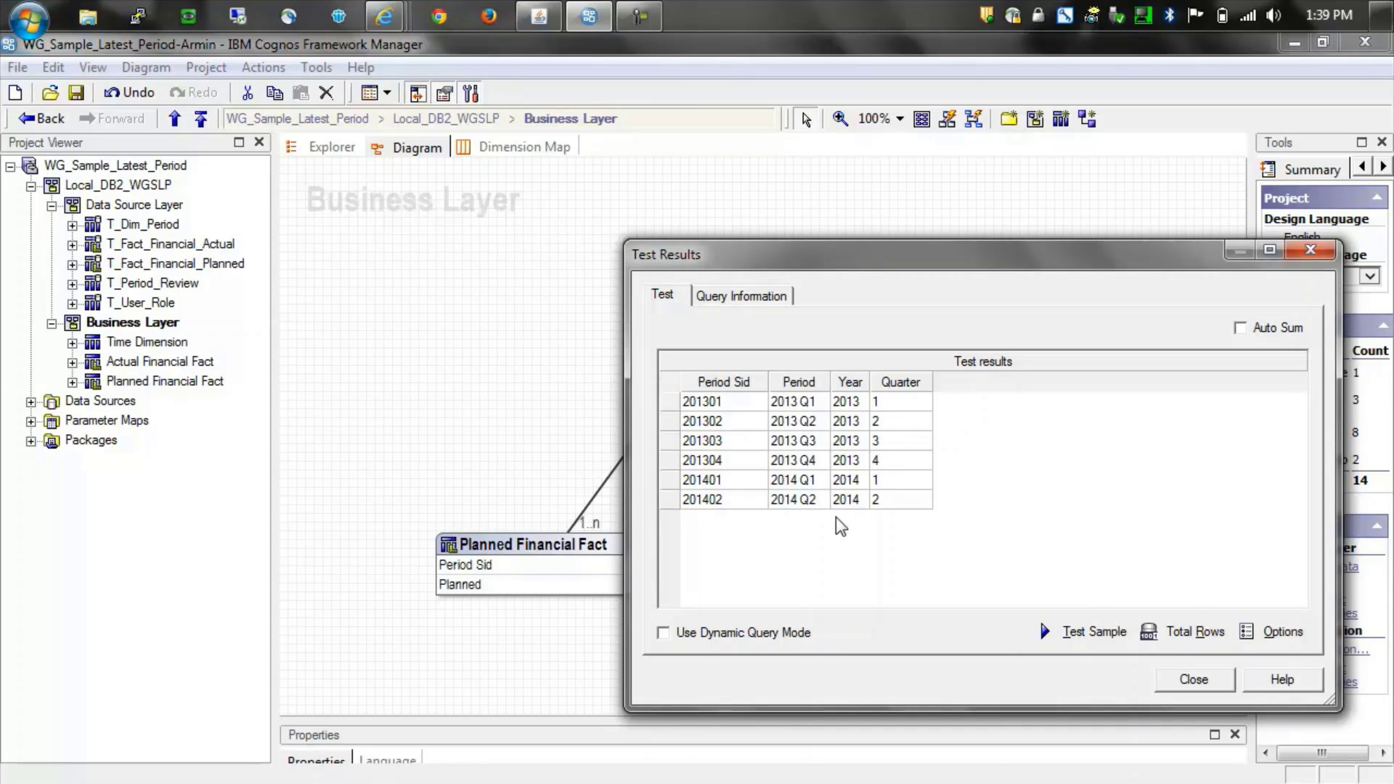
# - Confirm the Sample Latest Period package includes Time Dimension and both financial facts from the Business Layer
pyautogui.click(1182, 683)
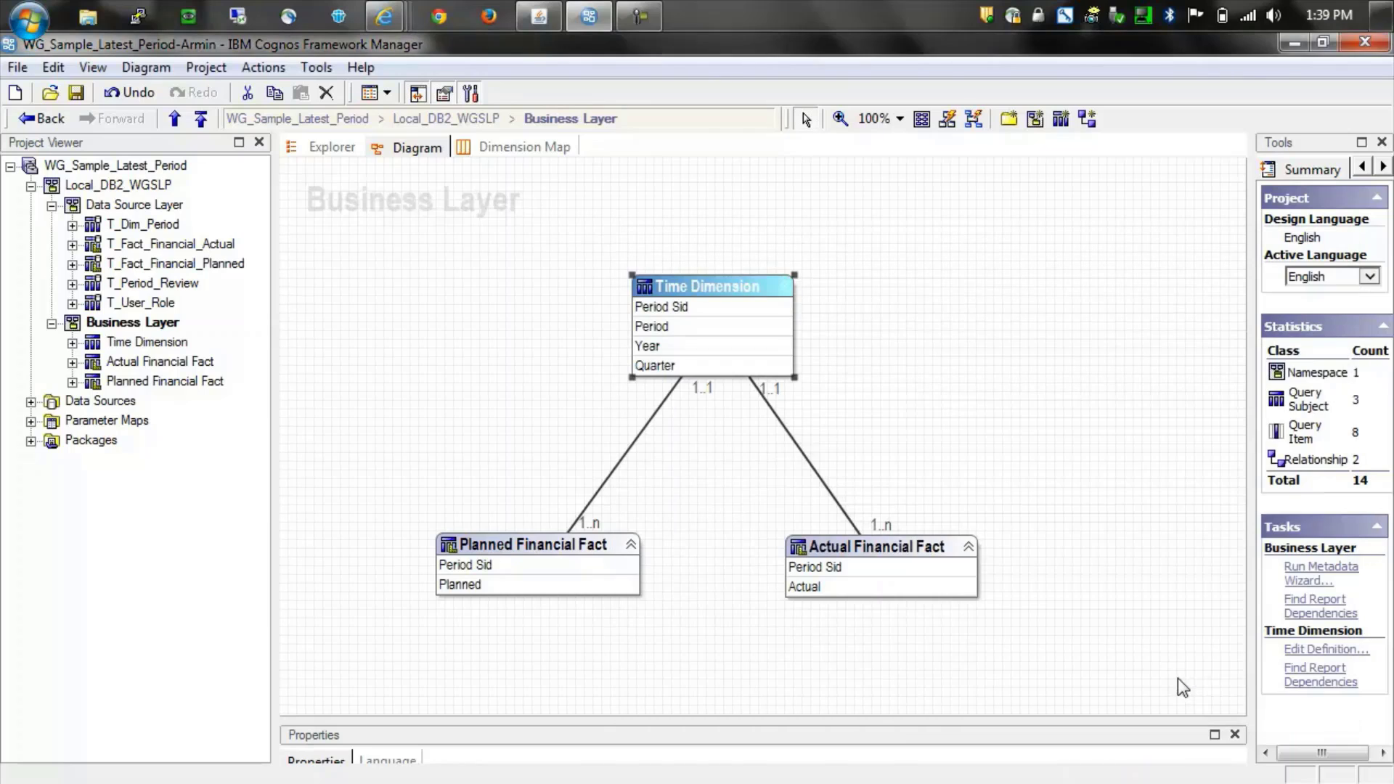
pyautogui.click(31, 440)
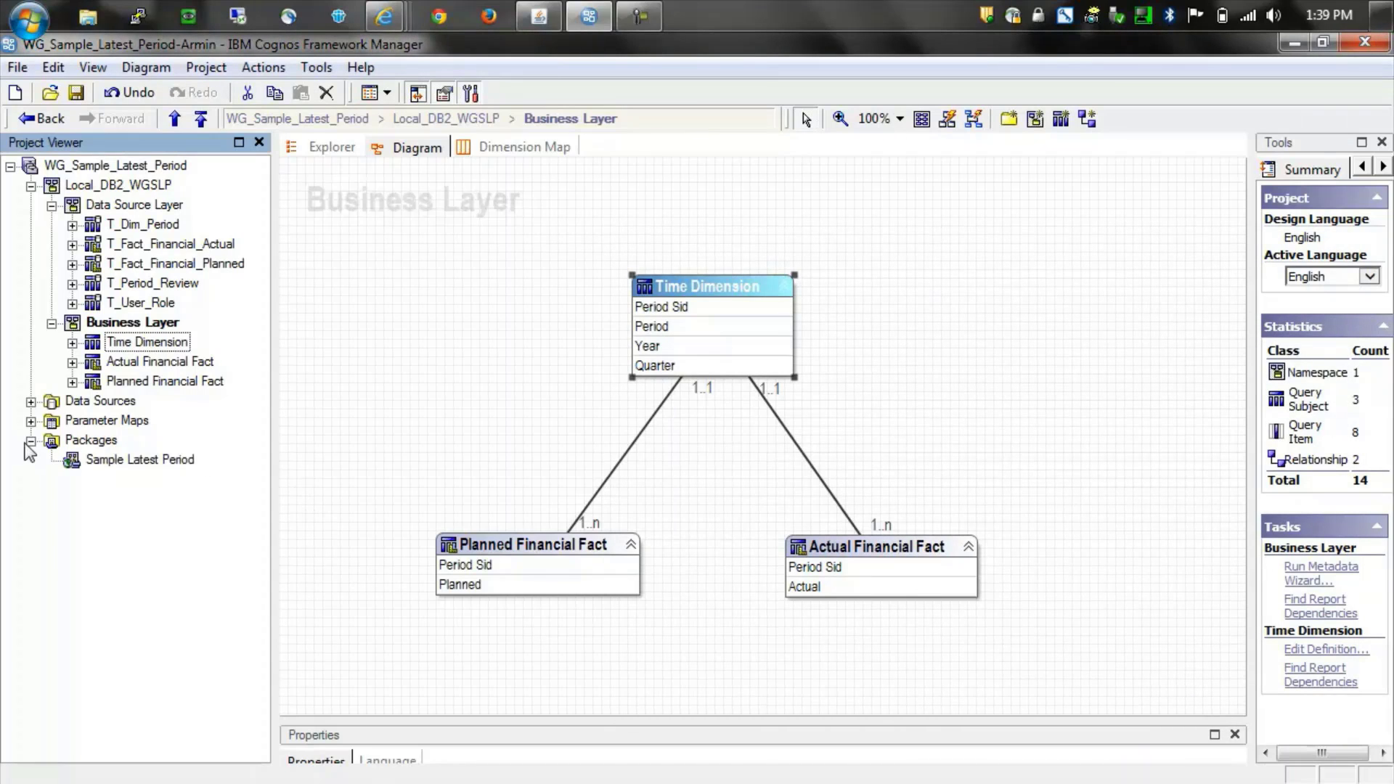
pyautogui.click(100, 461)
pyautogui.doubleClick(99, 464)
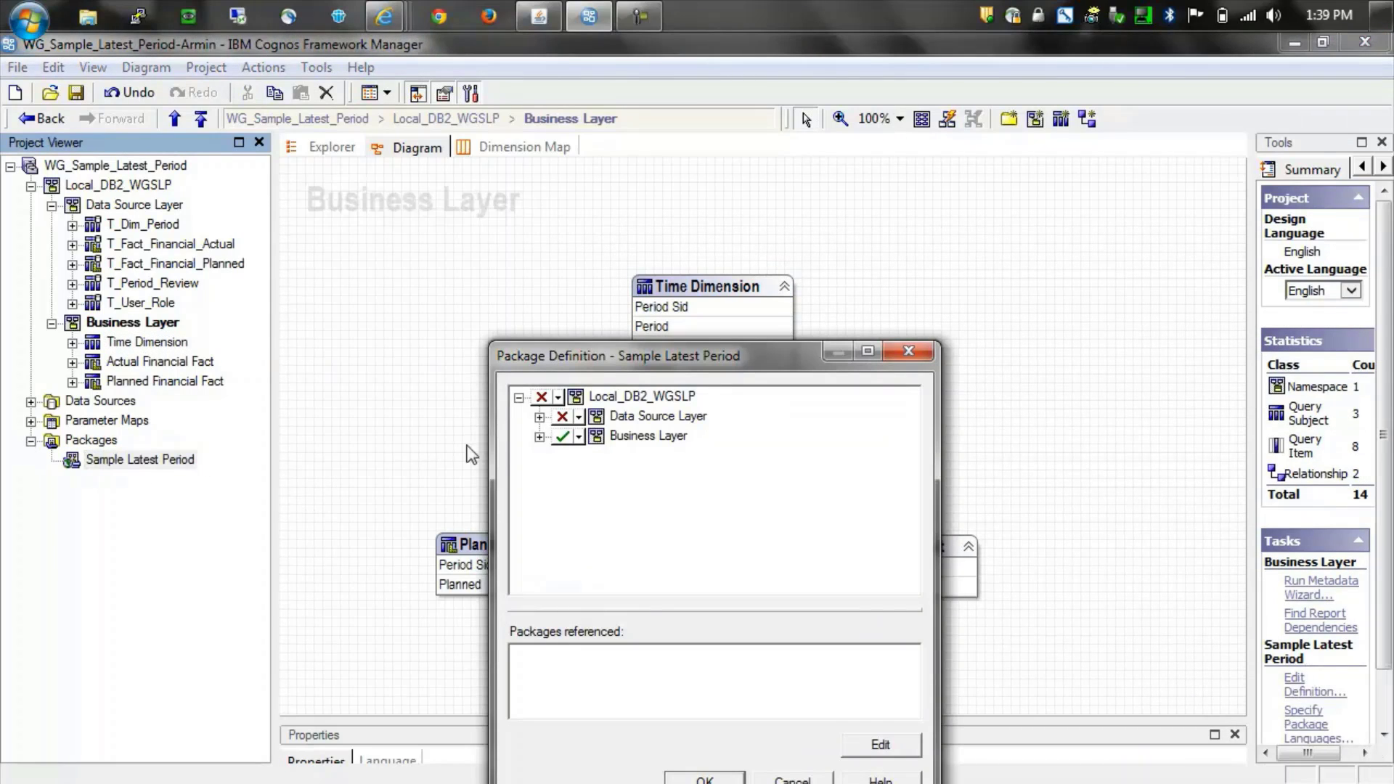
pyautogui.click(540, 437)
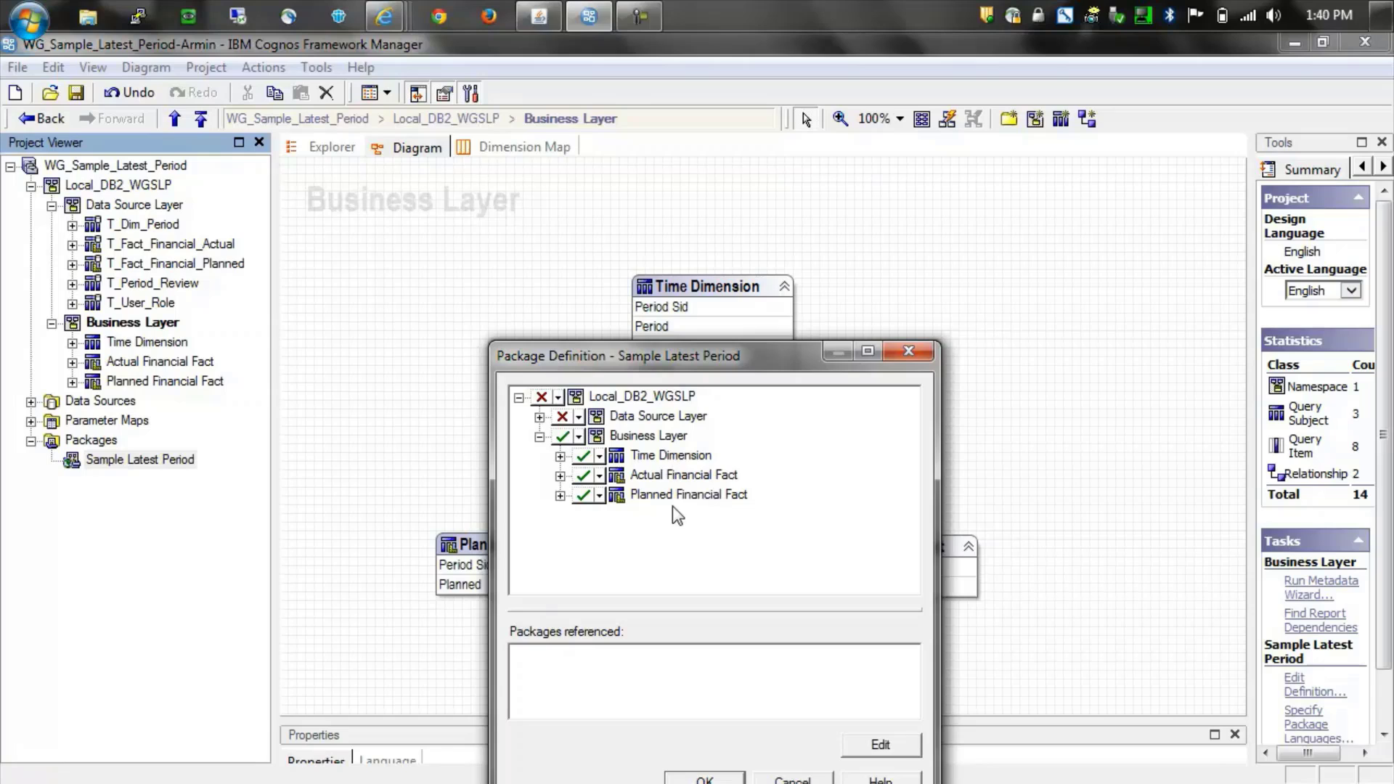
pyautogui.moveTo(748, 361); pyautogui.dragTo(705, 166)
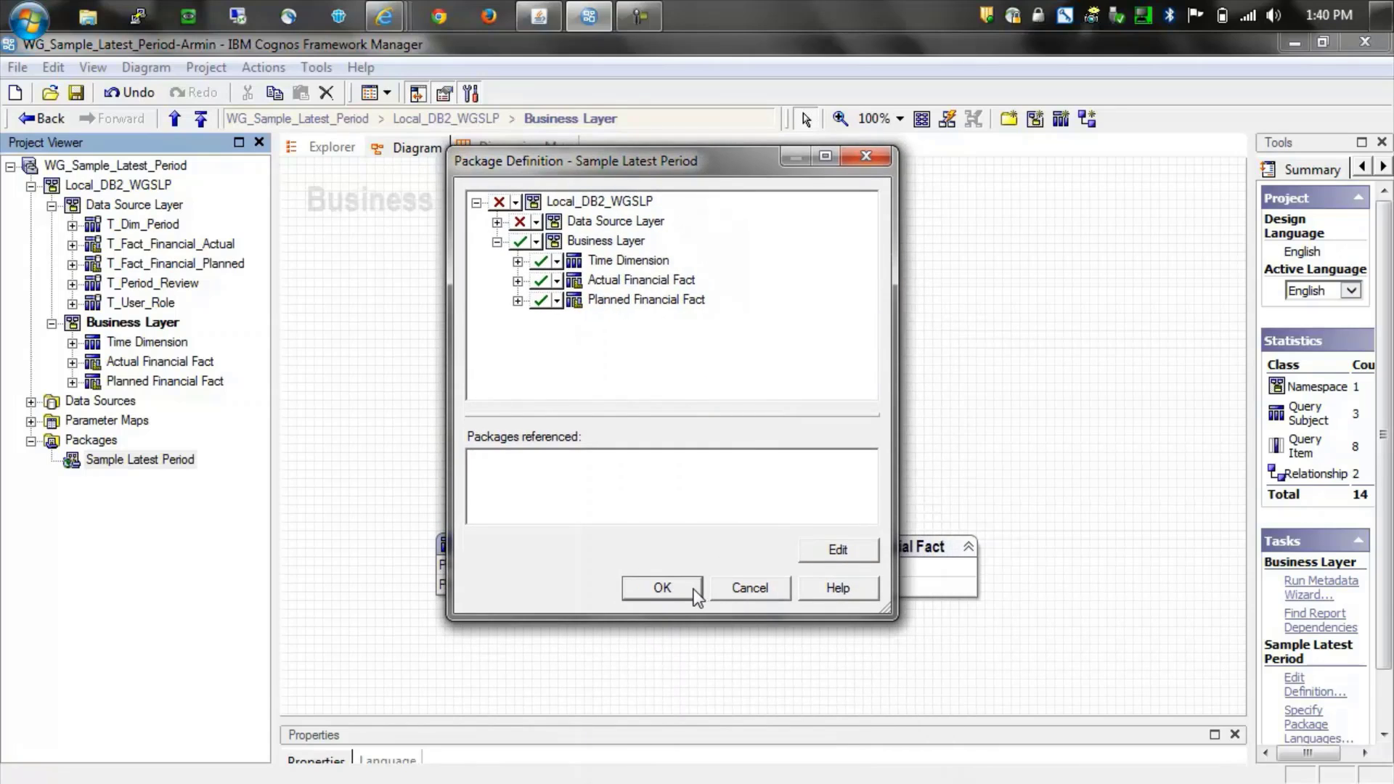
pyautogui.click(694, 590)
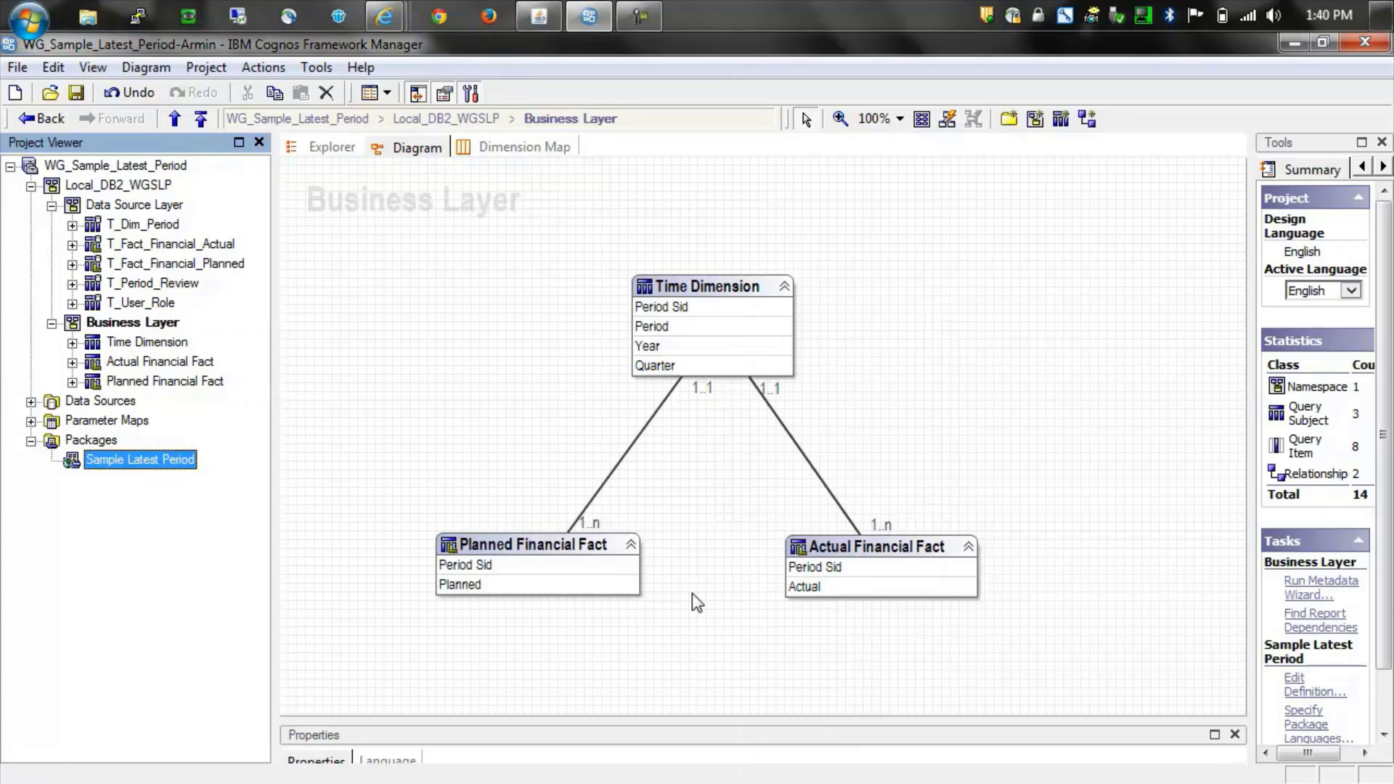